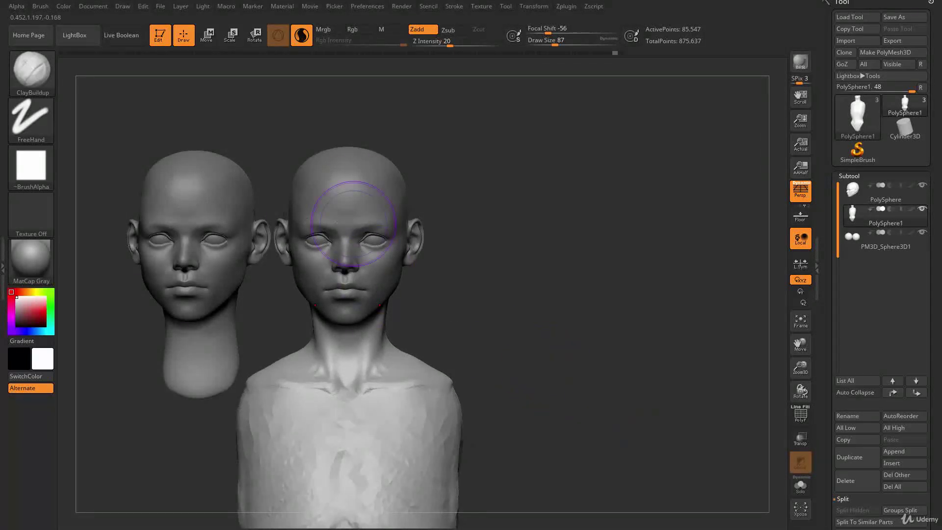
Step: Build up the two breast volumes on the torso's chest symmetrically with the ClayBuildup brush at draw size 87
{"action": "left_click_drag", "start_coordinate": [568, 334], "coordinate": [560, 290], "text": "alt"}
{"action": "left_click_drag", "start_coordinate": [468, 197], "coordinate": [434, 190], "text": "alt"}
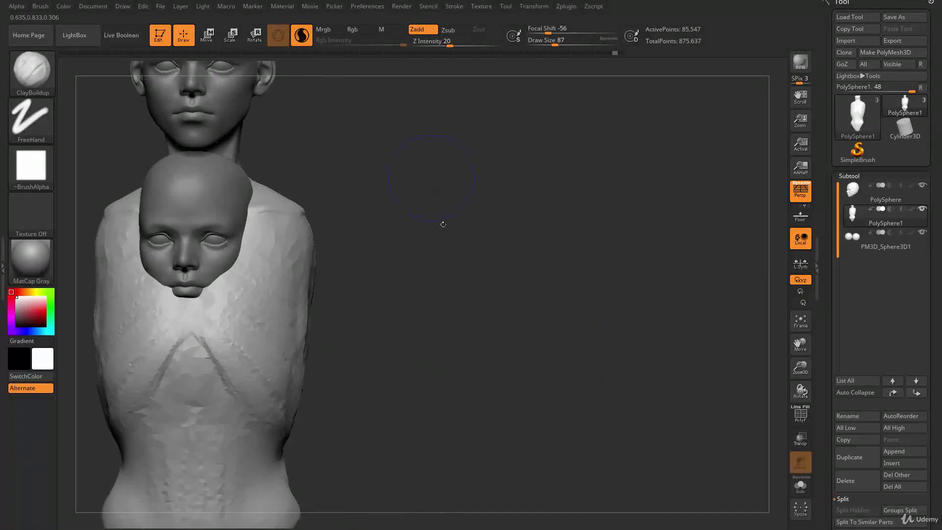
{"action": "left_click_drag", "start_coordinate": [488, 358], "coordinate": [629, 355], "text": "alt"}
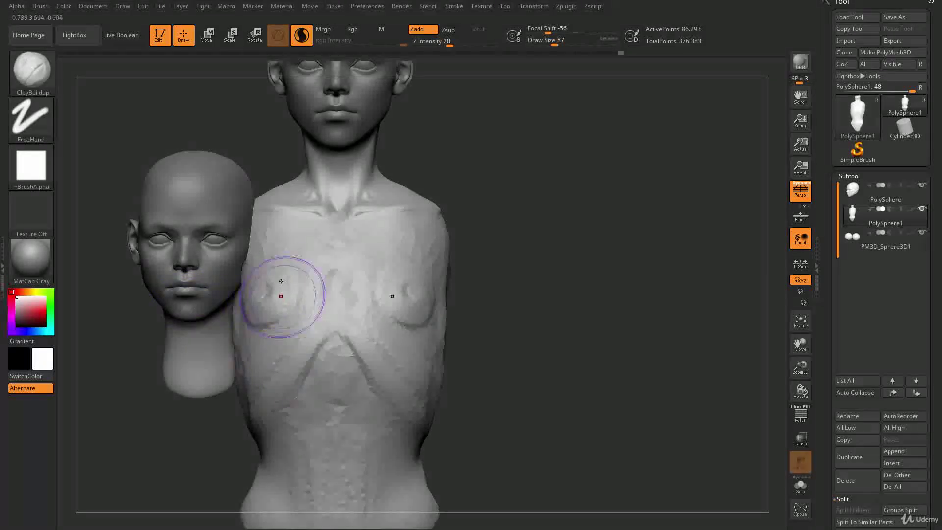
{"action": "left_click_drag", "start_coordinate": [544, 348], "coordinate": [552, 349]}
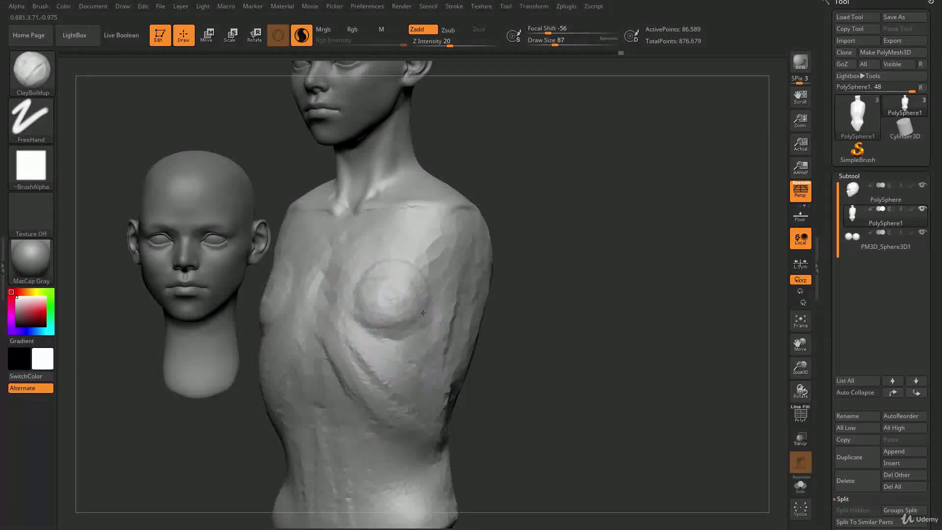
{"action": "mouse_move", "coordinate": [421, 323]}
{"action": "left_mouse_down"}
{"action": "mouse_move", "coordinate": [399, 306]}
{"action": "mouse_move", "coordinate": [385, 315]}
{"action": "mouse_move", "coordinate": [355, 291]}
{"action": "left_mouse_up"}
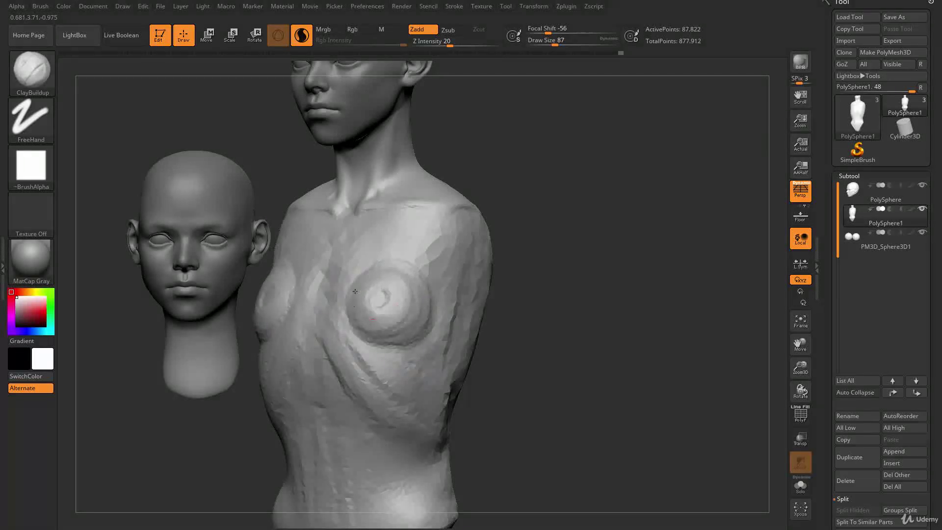
{"action": "mouse_move", "coordinate": [531, 348]}
{"action": "left_mouse_down"}
{"action": "mouse_move", "coordinate": [368, 315]}
{"action": "mouse_move", "coordinate": [398, 290]}
{"action": "left_mouse_up"}
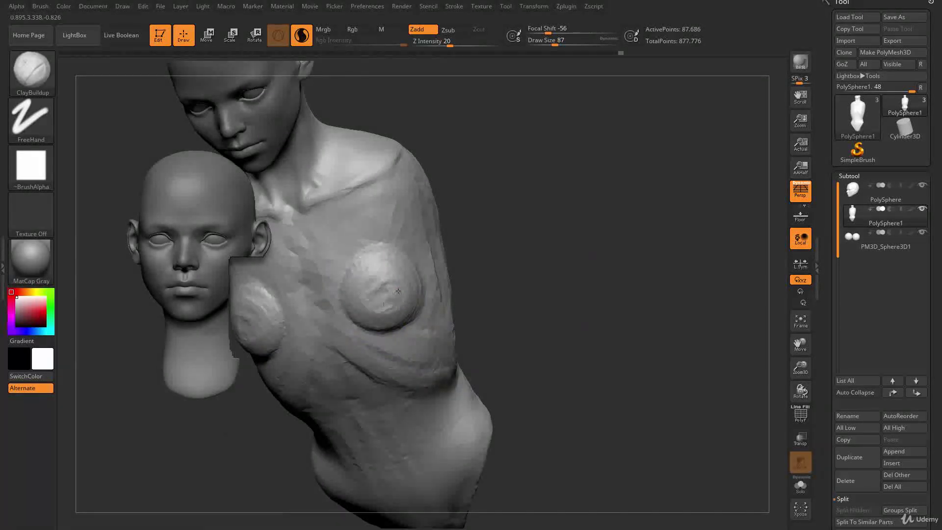
Step: Round out the lower and inner contours of the chest volumes with ClayBuildup strokes
{"action": "left_click_drag", "start_coordinate": [378, 321], "coordinate": [384, 323]}
{"action": "mouse_move", "coordinate": [535, 299]}
{"action": "left_mouse_down"}
{"action": "mouse_move", "coordinate": [519, 316]}
{"action": "mouse_move", "coordinate": [290, 362]}
{"action": "mouse_move", "coordinate": [308, 405]}
{"action": "mouse_move", "coordinate": [339, 311]}
{"action": "left_mouse_up"}
{"action": "mouse_move", "coordinate": [545, 335]}
{"action": "left_mouse_down"}
{"action": "mouse_move", "coordinate": [576, 359]}
{"action": "mouse_move", "coordinate": [538, 365]}
{"action": "left_mouse_up"}
{"action": "mouse_move", "coordinate": [448, 347]}
{"action": "left_mouse_down"}
{"action": "mouse_move", "coordinate": [452, 331]}
{"action": "mouse_move", "coordinate": [479, 331]}
{"action": "mouse_move", "coordinate": [425, 361]}
{"action": "left_mouse_up"}
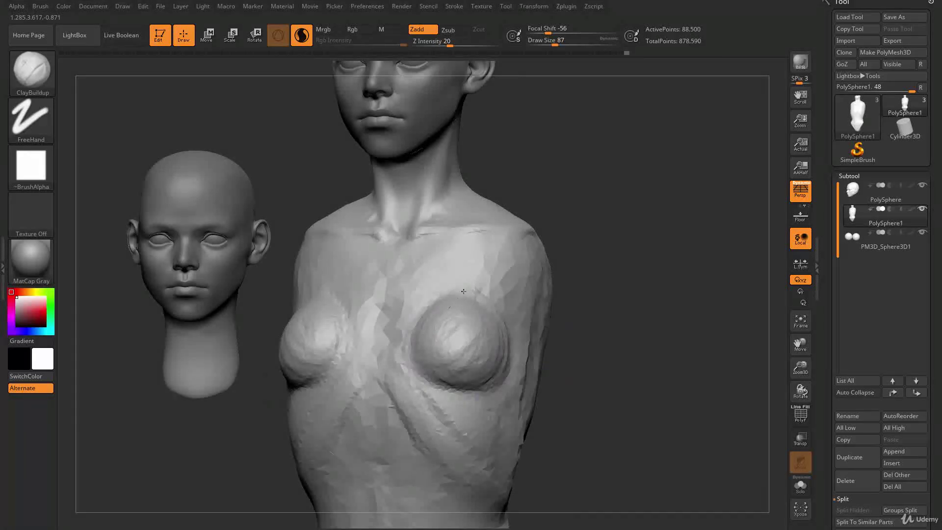
Step: Add clay from the shoulder down into the upper chest and smooth the transition between them
{"action": "mouse_move", "coordinate": [500, 250]}
{"action": "left_mouse_down"}
{"action": "mouse_move", "coordinate": [493, 278]}
{"action": "mouse_move", "coordinate": [504, 288]}
{"action": "mouse_move", "coordinate": [492, 280]}
{"action": "mouse_move", "coordinate": [513, 282]}
{"action": "left_mouse_up"}
{"action": "mouse_move", "coordinate": [558, 271]}
{"action": "left_mouse_down"}
{"action": "mouse_move", "coordinate": [538, 269]}
{"action": "mouse_move", "coordinate": [552, 258]}
{"action": "mouse_move", "coordinate": [525, 267]}
{"action": "left_mouse_up"}
{"action": "mouse_move", "coordinate": [496, 270]}
{"action": "left_mouse_down", "text": "shift"}
{"action": "mouse_move", "coordinate": [462, 288]}
{"action": "mouse_move", "coordinate": [496, 241]}
{"action": "mouse_move", "coordinate": [420, 347]}
{"action": "left_mouse_up", "text": "shift"}
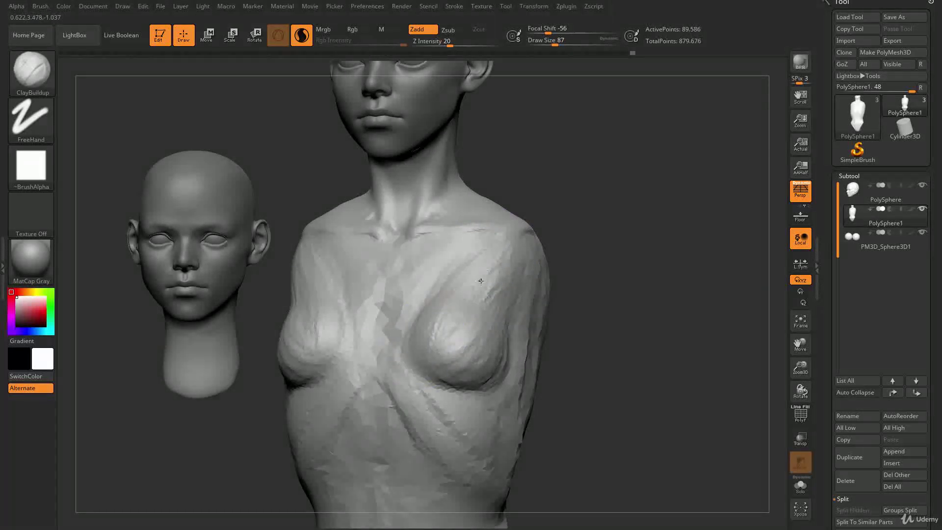
{"action": "left_click_drag", "start_coordinate": [482, 340], "coordinate": [486, 316]}
{"action": "left_click_drag", "start_coordinate": [556, 322], "coordinate": [479, 346], "text": "shift"}
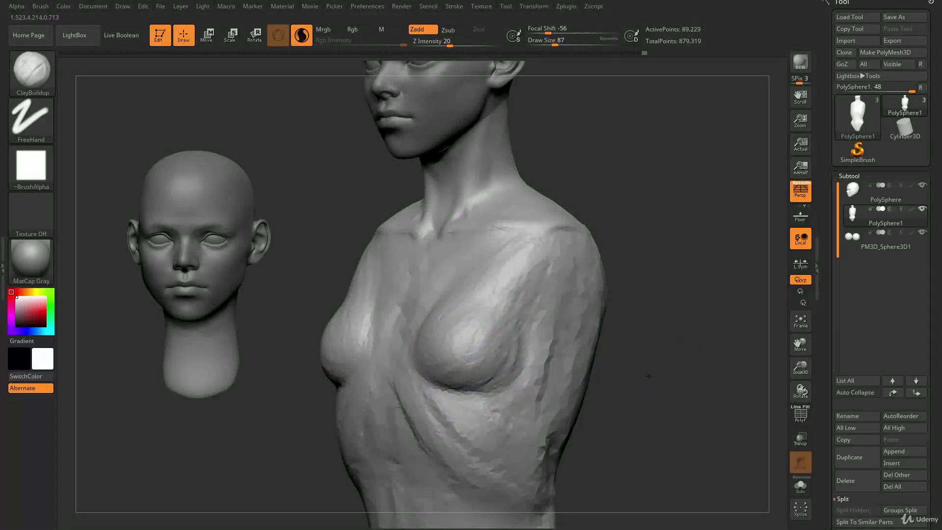
Step: Set the draw size to 136 and blend the chest volumes into the surrounding torso
{"action": "left_click_drag", "start_coordinate": [647, 374], "coordinate": [584, 375]}
{"action": "mouse_move", "coordinate": [417, 432]}
{"action": "left_mouse_down", "text": "alt"}
{"action": "mouse_move", "coordinate": [424, 387]}
{"action": "mouse_move", "coordinate": [395, 343]}
{"action": "mouse_move", "coordinate": [411, 301]}
{"action": "left_mouse_up", "text": "alt"}
{"action": "left_click_drag", "start_coordinate": [569, 389], "coordinate": [411, 307]}
{"action": "key", "text": "s"}
{"action": "mouse_move", "coordinate": [364, 329]}
{"action": "left_mouse_down"}
{"action": "mouse_move", "coordinate": [417, 330]}
{"action": "mouse_move", "coordinate": [396, 321]}
{"action": "mouse_move", "coordinate": [420, 339]}
{"action": "mouse_move", "coordinate": [421, 307]}
{"action": "mouse_move", "coordinate": [399, 319]}
{"action": "mouse_move", "coordinate": [368, 305]}
{"action": "left_mouse_up"}
{"action": "key", "text": "s"}
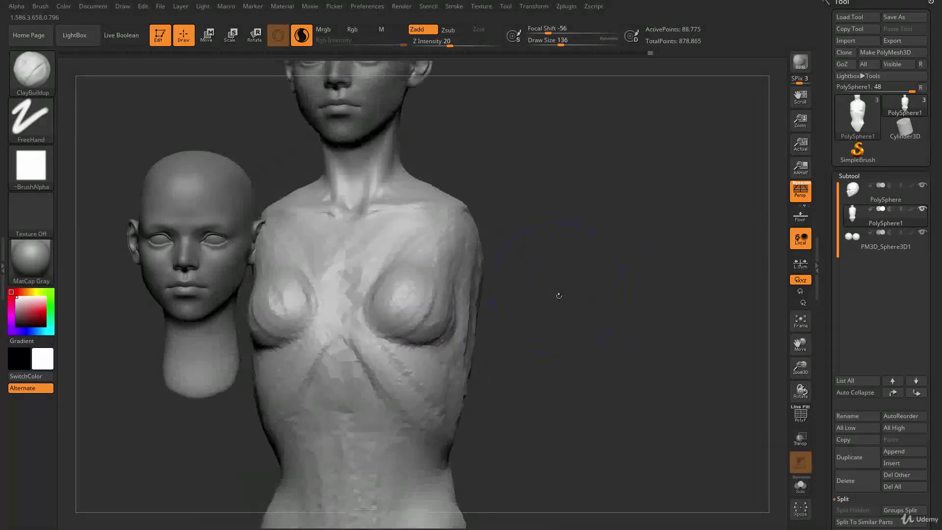
{"action": "left_click_drag", "start_coordinate": [557, 295], "coordinate": [616, 319], "text": "alt"}
{"action": "left_click_drag", "start_coordinate": [444, 274], "coordinate": [448, 278]}
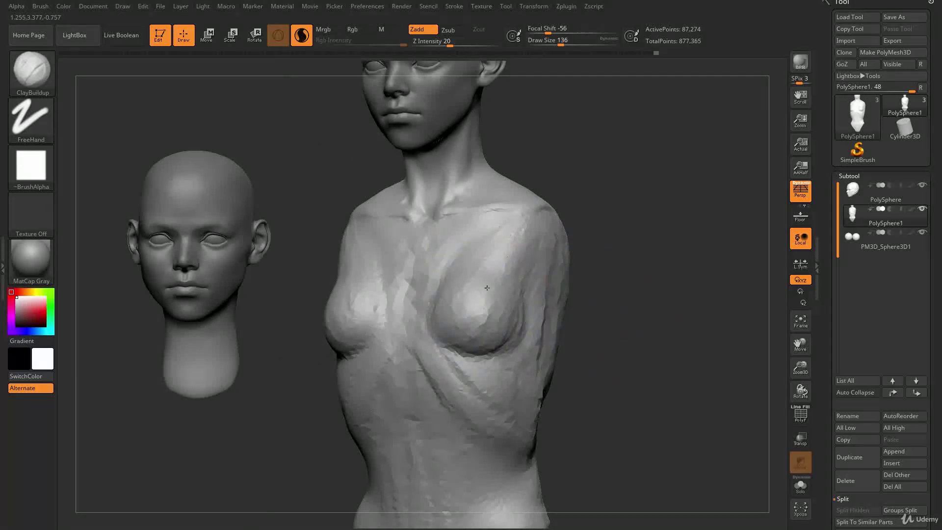
Step: Reshape the front contour of the chest in side view with the Move brush, reducing its draw size to 101
{"action": "key", "text": "s"}
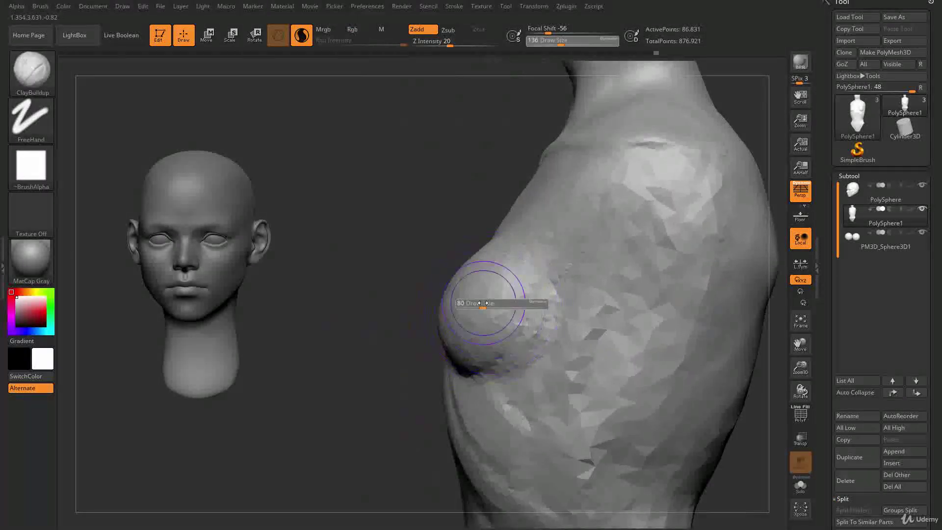
{"action": "left_click_drag", "start_coordinate": [483, 302], "coordinate": [488, 302]}
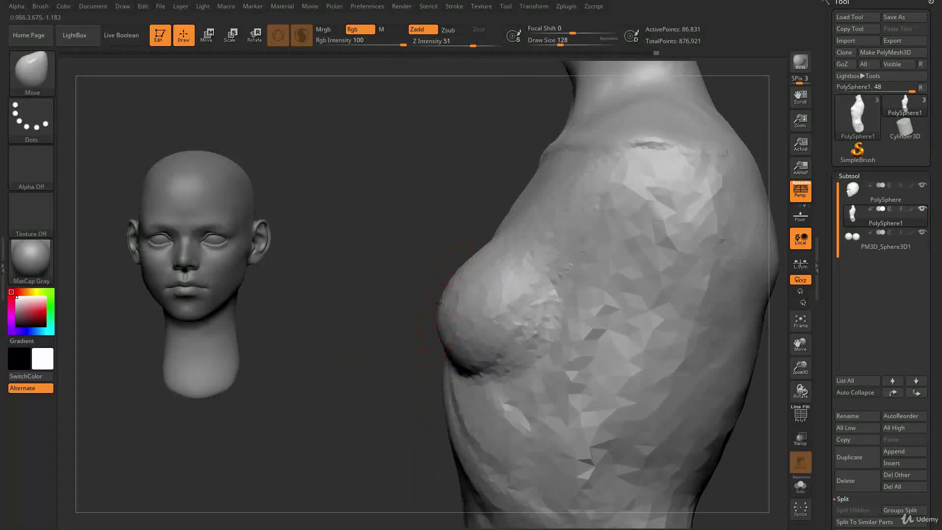
{"action": "mouse_move", "coordinate": [439, 303]}
{"action": "left_mouse_down"}
{"action": "mouse_move", "coordinate": [405, 290]}
{"action": "mouse_move", "coordinate": [396, 346]}
{"action": "left_mouse_up"}
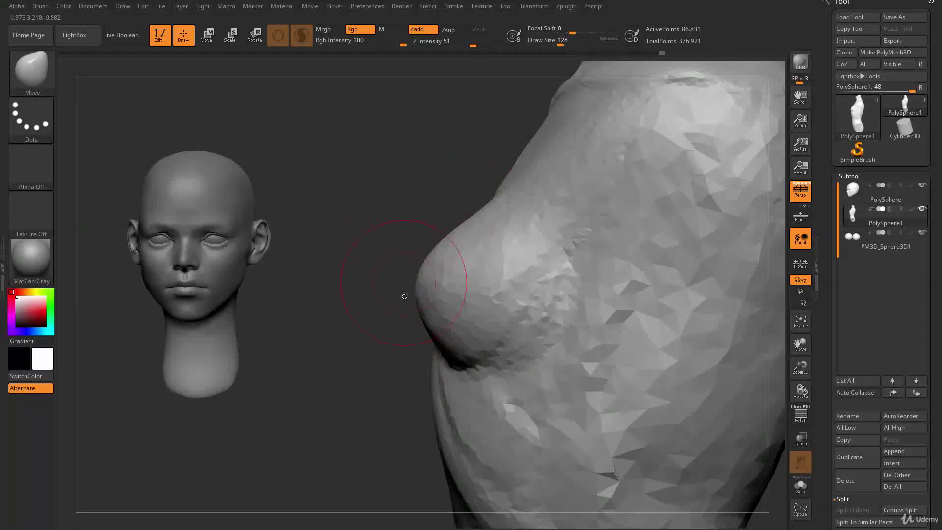
{"action": "left_click_drag", "start_coordinate": [355, 308], "coordinate": [366, 295], "text": "alt"}
{"action": "key", "text": "s"}
{"action": "left_click_drag", "start_coordinate": [440, 268], "coordinate": [435, 268]}
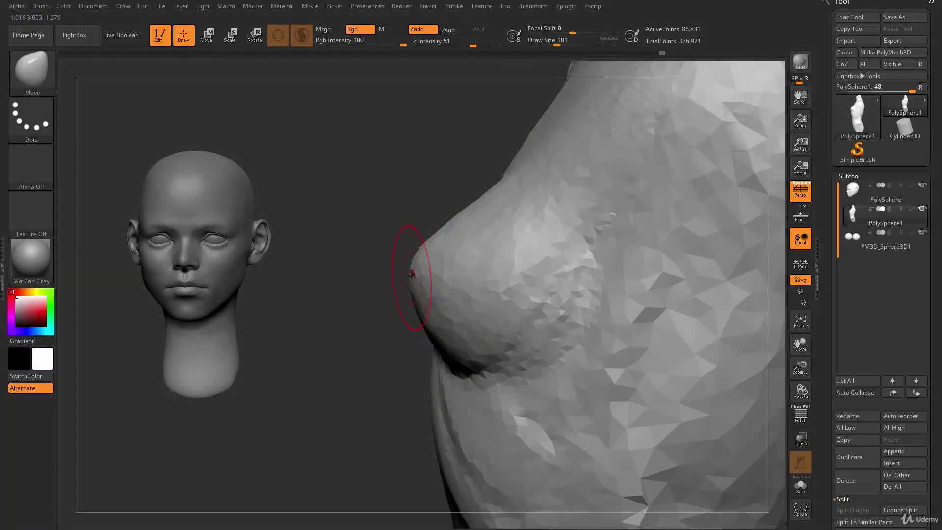
{"action": "key", "text": "s"}
{"action": "mouse_move", "coordinate": [432, 306]}
{"action": "left_mouse_down"}
{"action": "mouse_move", "coordinate": [430, 327]}
{"action": "mouse_move", "coordinate": [357, 360]}
{"action": "left_mouse_up"}
Step: Refine the upper slope and the underside of the chest profile with the Move brush
{"action": "key", "text": "s"}
{"action": "key", "text": "s"}
{"action": "left_click_drag", "start_coordinate": [456, 276], "coordinate": [446, 275]}
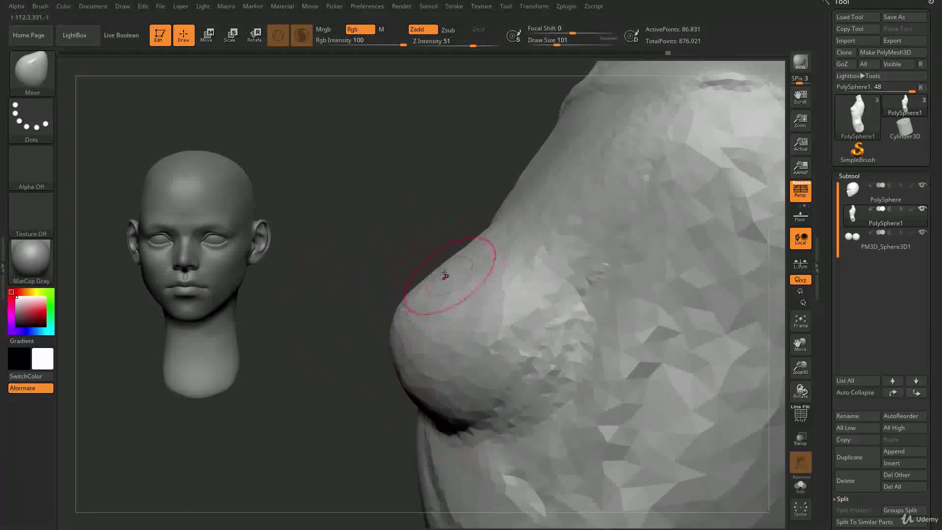
{"action": "key", "text": "s"}
{"action": "left_click_drag", "start_coordinate": [400, 323], "coordinate": [395, 321]}
{"action": "mouse_move", "coordinate": [362, 378]}
{"action": "left_mouse_down", "text": "alt"}
{"action": "mouse_move", "coordinate": [324, 412]}
{"action": "mouse_move", "coordinate": [417, 400]}
{"action": "left_mouse_up", "text": "alt"}
{"action": "key", "text": "s"}
{"action": "left_click_drag", "start_coordinate": [376, 336], "coordinate": [384, 336]}
{"action": "key", "text": "s"}
{"action": "left_click_drag", "start_coordinate": [446, 327], "coordinate": [442, 340]}
Step: Add volume to the outer and inner sides of the chest forms with ClayBuildup at draw size 101
{"action": "key", "text": "b"}
{"action": "key", "text": "c"}
{"action": "key", "text": "b"}
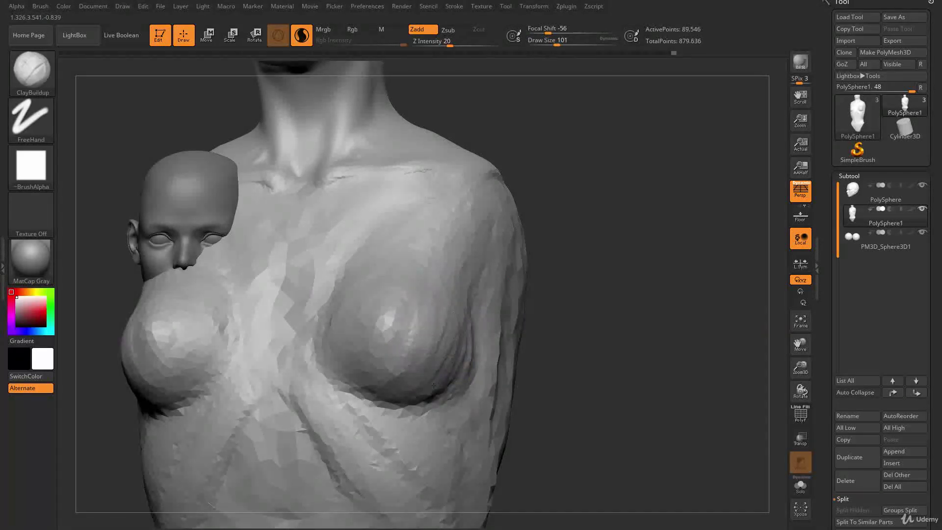
{"action": "left_click_drag", "start_coordinate": [427, 315], "coordinate": [411, 334]}
{"action": "mouse_move", "coordinate": [348, 296]}
{"action": "left_mouse_down"}
{"action": "mouse_move", "coordinate": [325, 323]}
{"action": "mouse_move", "coordinate": [351, 318]}
{"action": "left_mouse_up"}
Step: Fill the sternum area between the chest forms with clay and smooth it
{"action": "mouse_move", "coordinate": [572, 353]}
{"action": "left_mouse_down", "text": "alt"}
{"action": "mouse_move", "coordinate": [559, 322]}
{"action": "mouse_move", "coordinate": [632, 322]}
{"action": "mouse_move", "coordinate": [613, 339]}
{"action": "left_mouse_up", "text": "alt"}
{"action": "right_click_drag", "start_coordinate": [391, 326], "coordinate": [509, 309]}
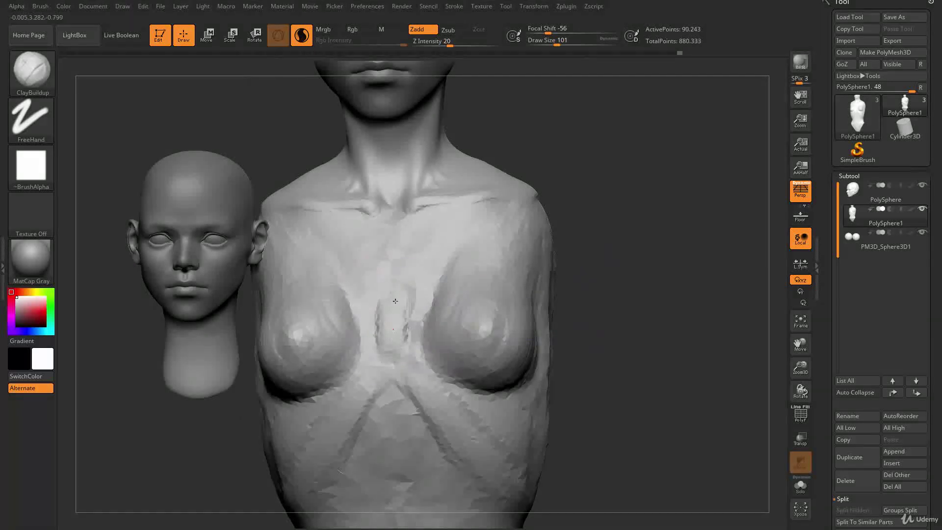
{"action": "left_click_drag", "start_coordinate": [392, 307], "coordinate": [396, 343], "text": "shift"}
{"action": "mouse_move", "coordinate": [614, 302]}
{"action": "left_mouse_down", "text": "alt"}
{"action": "mouse_move", "coordinate": [607, 339]}
{"action": "mouse_move", "coordinate": [628, 305]}
{"action": "mouse_move", "coordinate": [610, 330]}
{"action": "left_mouse_up", "text": "alt"}
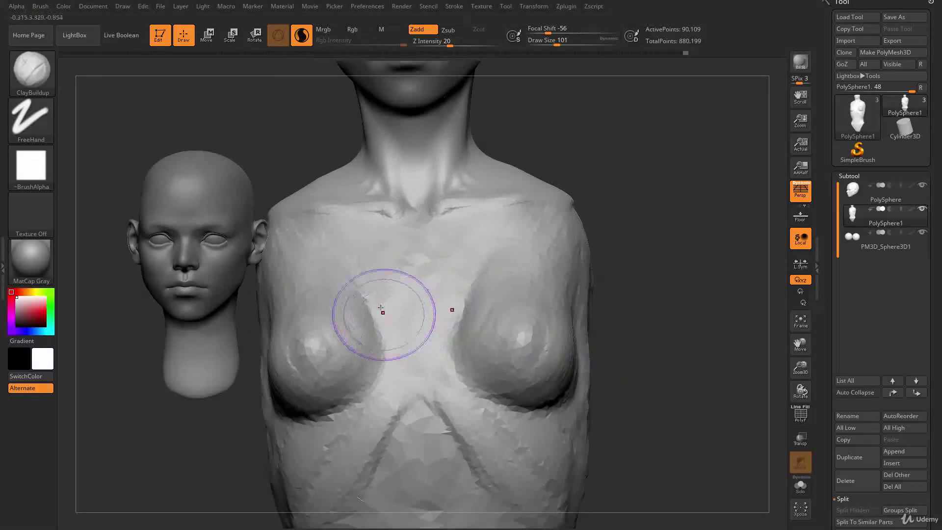
Step: Build up the inner and upper edges of the chest forms with ClayBuildup at draw size 90
{"action": "key", "text": "s"}
{"action": "left_click_drag", "start_coordinate": [416, 305], "coordinate": [414, 305]}
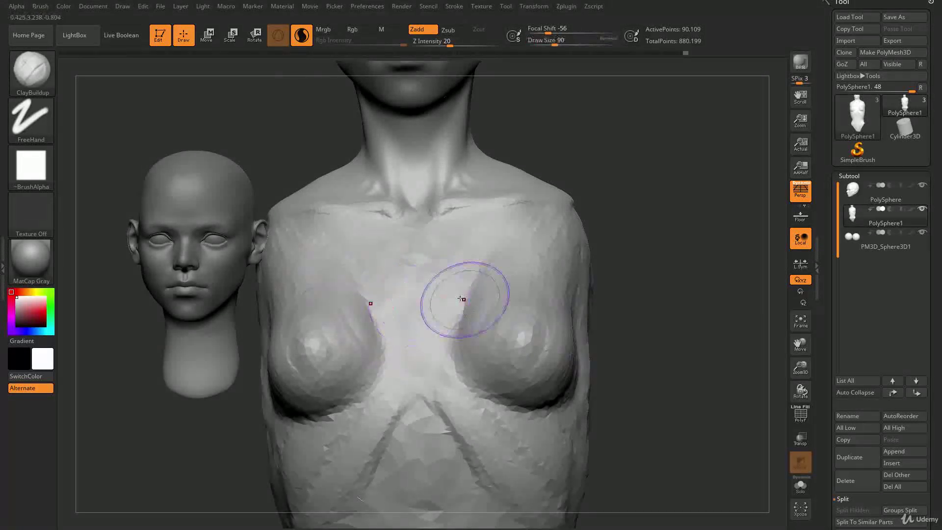
{"action": "left_click_drag", "start_coordinate": [475, 259], "coordinate": [485, 261]}
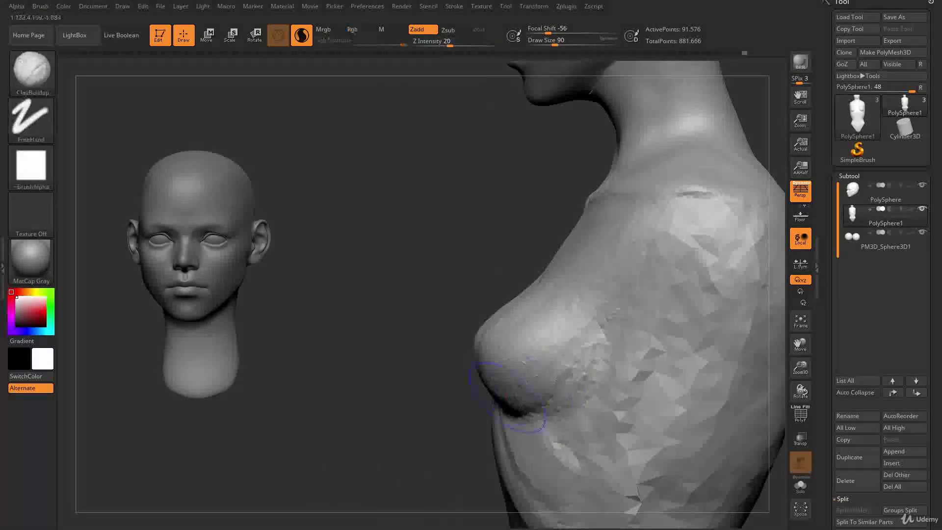
Step: Try to pull the chest forms together toward the sternum with the Move brush at draw size 192
{"action": "key", "text": "b"}
{"action": "key", "text": "m"}
{"action": "key", "text": "v"}
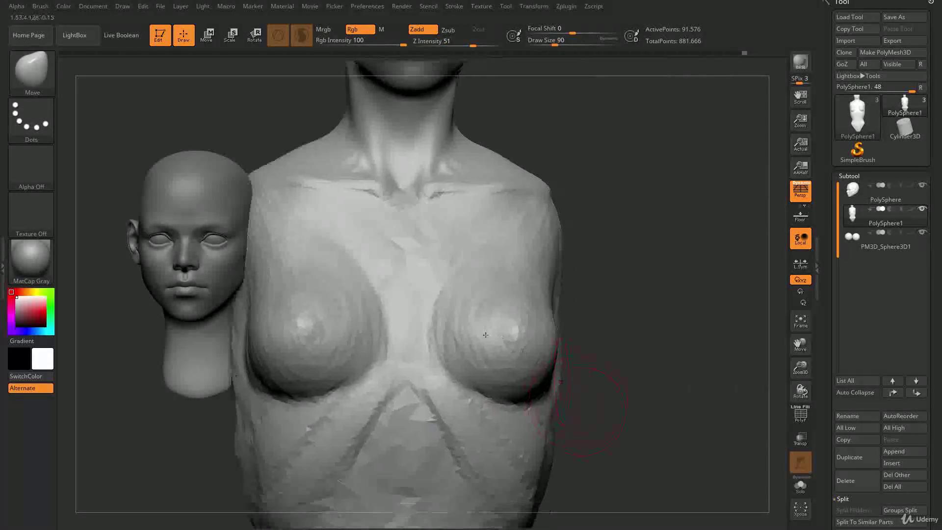
{"action": "left_click_drag", "start_coordinate": [584, 408], "coordinate": [564, 400], "text": "alt"}
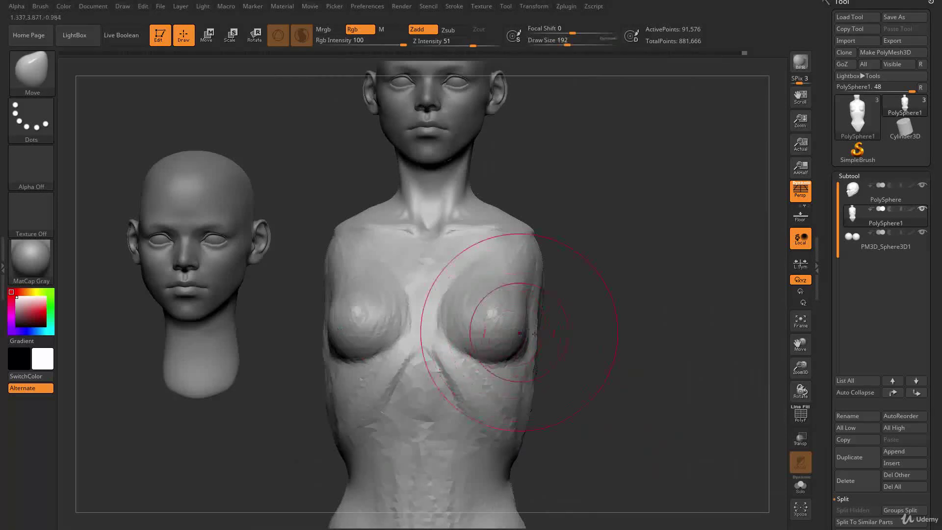
{"action": "left_click_drag", "start_coordinate": [467, 311], "coordinate": [404, 311]}
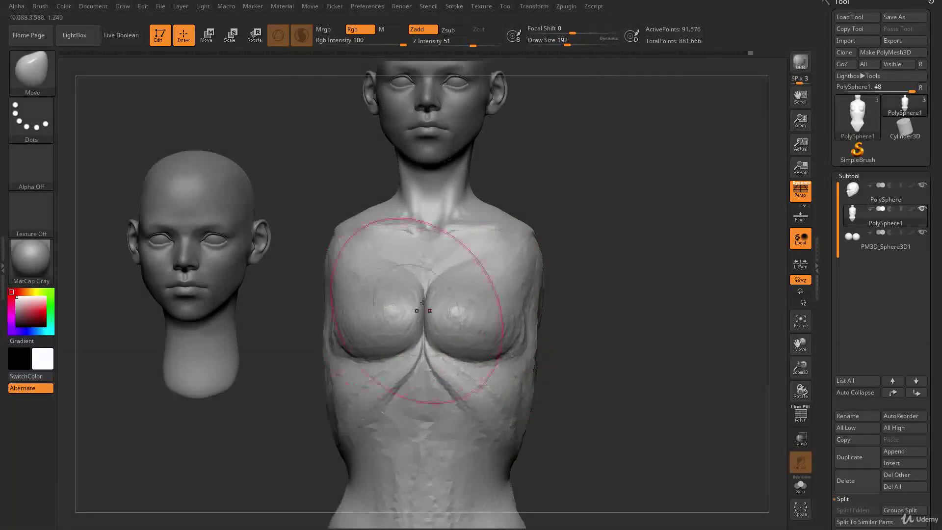
{"action": "mouse_move", "coordinate": [632, 346]}
{"action": "left_mouse_down"}
{"action": "mouse_move", "coordinate": [583, 341]}
{"action": "mouse_move", "coordinate": [624, 321]}
{"action": "mouse_move", "coordinate": [535, 339]}
{"action": "mouse_move", "coordinate": [567, 357]}
{"action": "mouse_move", "coordinate": [563, 344]}
{"action": "mouse_move", "coordinate": [621, 343]}
{"action": "mouse_move", "coordinate": [631, 333]}
{"action": "mouse_move", "coordinate": [595, 324]}
{"action": "mouse_move", "coordinate": [596, 354]}
{"action": "left_mouse_up"}
{"action": "key", "text": "ctrl+z"}
Step: Examine the chest from above and mark the direction of both chest forms with MaskPen at draw size 27
{"action": "key", "text": "s"}
{"action": "left_click_drag", "start_coordinate": [584, 299], "coordinate": [572, 363]}
{"action": "left_click_drag", "start_coordinate": [598, 331], "coordinate": [565, 345]}
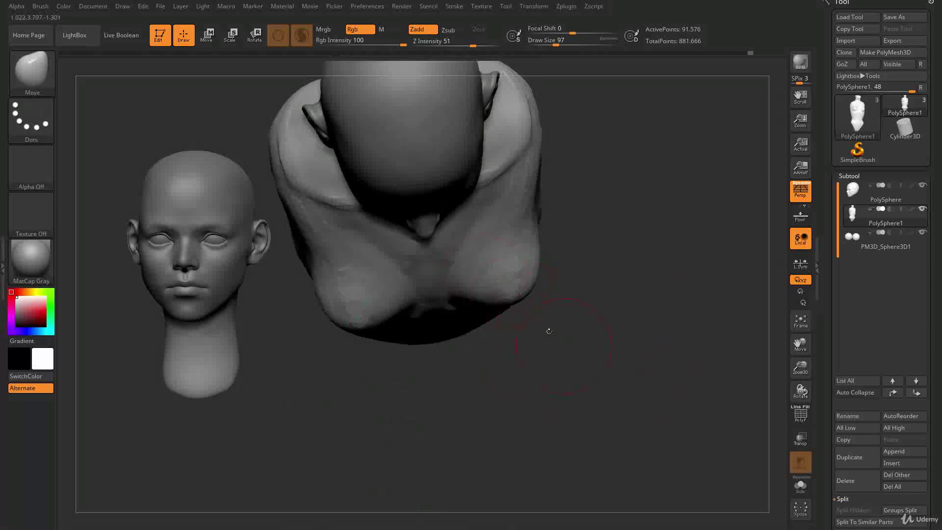
{"action": "left_click_drag", "start_coordinate": [590, 378], "coordinate": [519, 319]}
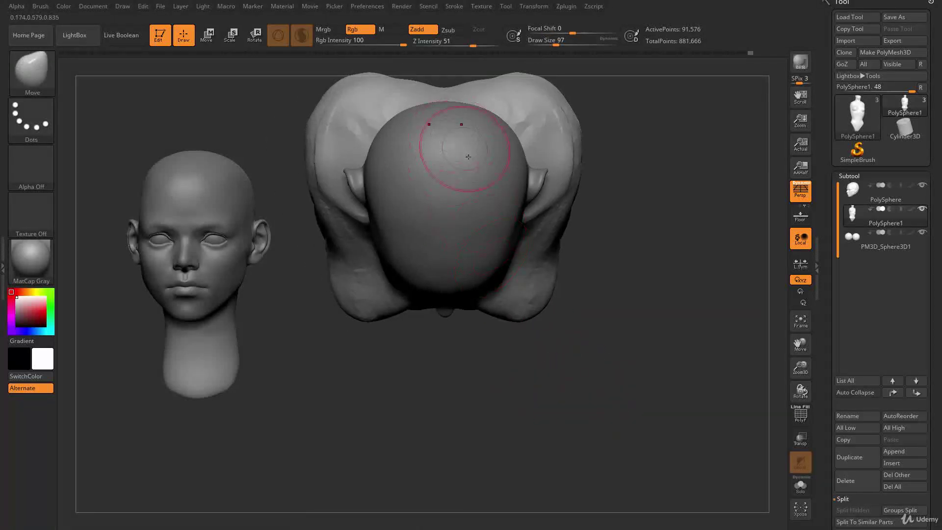
{"action": "left_click_drag", "start_coordinate": [501, 246], "coordinate": [581, 413], "text": "ctrl+shift"}
{"action": "key", "text": "ctrl+z"}
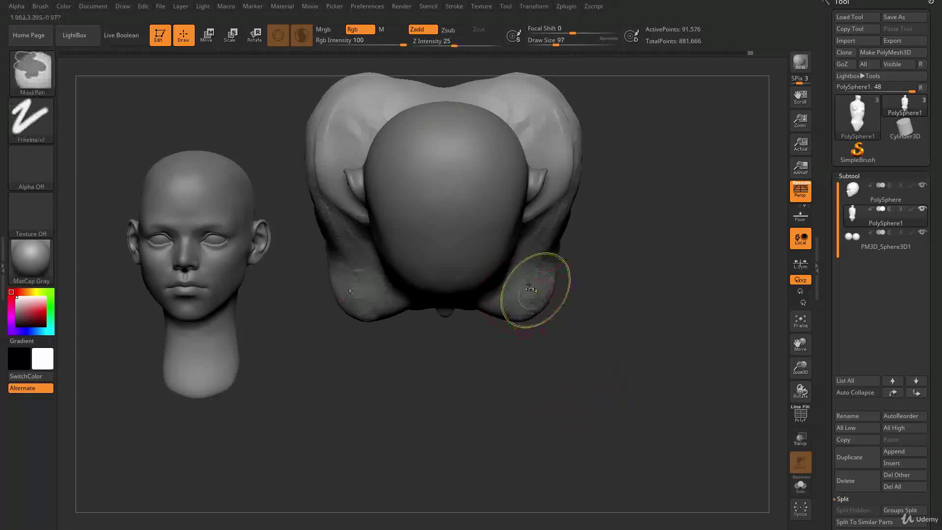
{"action": "key", "text": "s"}
{"action": "key", "text": "ctrl"}
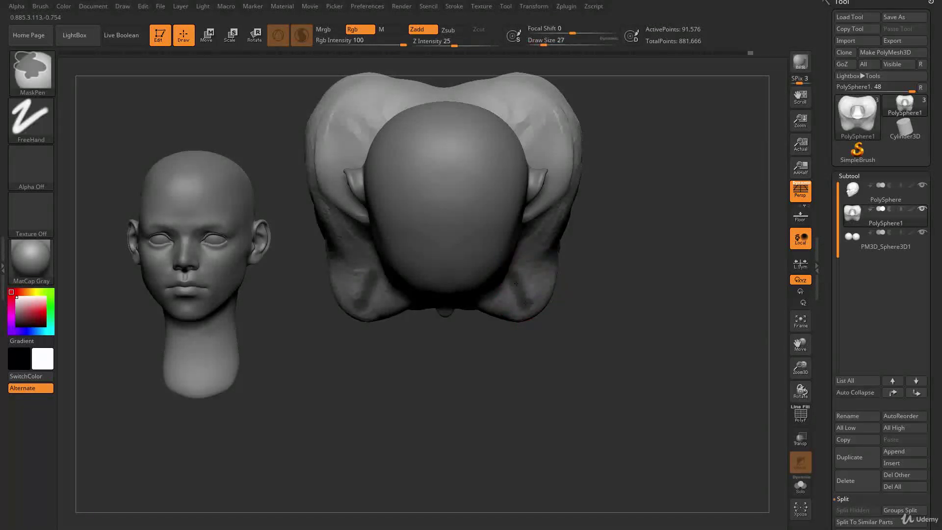
{"action": "mouse_move", "coordinate": [559, 427]}
{"action": "left_mouse_down"}
{"action": "mouse_move", "coordinate": [576, 393]}
{"action": "mouse_move", "coordinate": [599, 432]}
{"action": "mouse_move", "coordinate": [624, 373]}
{"action": "mouse_move", "coordinate": [571, 343]}
{"action": "left_mouse_up"}
Step: Build up the upper chest toward the shoulders with ClayBuildup at draw size 83
{"action": "key", "text": "b"}
{"action": "key", "text": "c"}
{"action": "key", "text": "b"}
{"action": "mouse_move", "coordinate": [500, 308]}
{"action": "right_mouse_down"}
{"action": "mouse_move", "coordinate": [508, 318]}
{"action": "mouse_move", "coordinate": [546, 316]}
{"action": "right_mouse_up"}
{"action": "mouse_move", "coordinate": [464, 311]}
{"action": "left_mouse_down"}
{"action": "mouse_move", "coordinate": [450, 286]}
{"action": "mouse_move", "coordinate": [479, 263]}
{"action": "mouse_move", "coordinate": [466, 278]}
{"action": "mouse_move", "coordinate": [469, 242]}
{"action": "left_mouse_up"}
{"action": "right_click_drag", "start_coordinate": [563, 315], "coordinate": [476, 278]}
{"action": "mouse_move", "coordinate": [477, 278]}
{"action": "left_mouse_down"}
{"action": "mouse_move", "coordinate": [478, 314]}
{"action": "mouse_move", "coordinate": [471, 250]}
{"action": "left_mouse_up"}
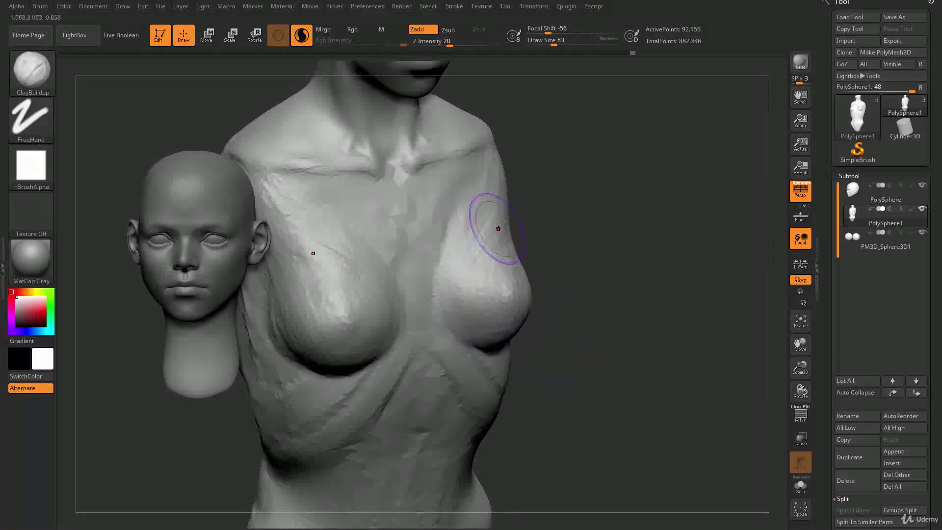
Step: Smooth the new clay on the upper chest and below the collarbones
{"action": "mouse_move", "coordinate": [493, 248]}
{"action": "left_mouse_down", "text": "shift"}
{"action": "mouse_move", "coordinate": [488, 213]}
{"action": "mouse_move", "coordinate": [491, 231]}
{"action": "left_mouse_up", "text": "shift"}
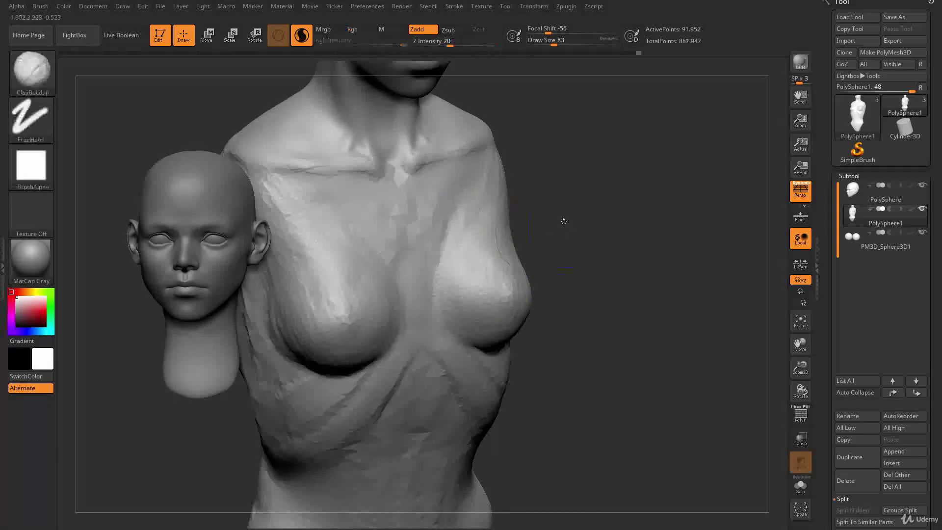
{"action": "right_click_drag", "start_coordinate": [563, 219], "coordinate": [491, 219]}
{"action": "left_click_drag", "start_coordinate": [428, 206], "coordinate": [432, 216], "text": "shift"}
Step: Reduce the ClayBuildup draw size to 35 and add clay to the top of the sternum below the collarbones
{"action": "right_click_drag", "start_coordinate": [589, 206], "coordinate": [606, 251], "text": "alt"}
{"action": "mouse_move", "coordinate": [467, 252]}
{"action": "right_mouse_down", "text": "alt"}
{"action": "mouse_move", "coordinate": [529, 242]}
{"action": "mouse_move", "coordinate": [488, 255]}
{"action": "mouse_move", "coordinate": [500, 197]}
{"action": "right_mouse_up", "text": "alt"}
{"action": "key", "text": "s"}
{"action": "left_click_drag", "start_coordinate": [504, 192], "coordinate": [497, 192]}
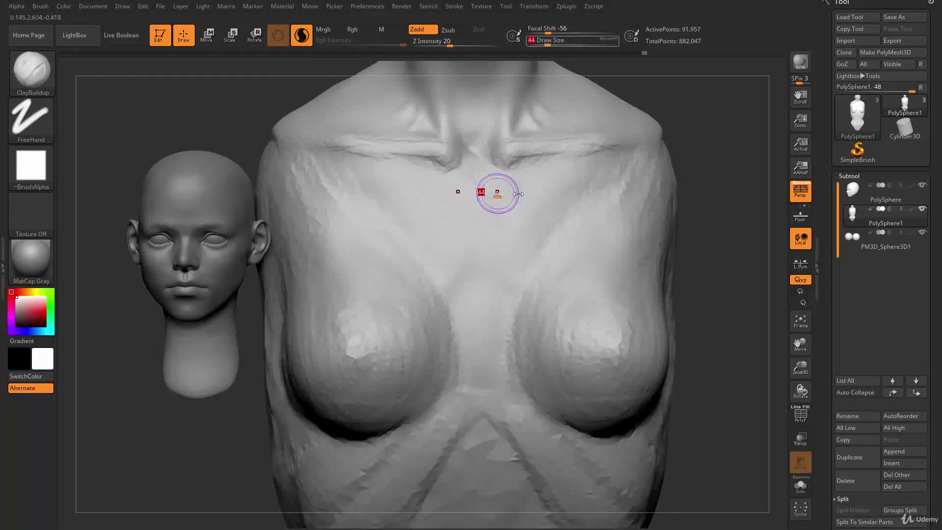
{"action": "key", "text": "s"}
{"action": "mouse_move", "coordinate": [475, 181]}
{"action": "left_mouse_down"}
{"action": "mouse_move", "coordinate": [510, 173]}
{"action": "mouse_move", "coordinate": [471, 198]}
{"action": "mouse_move", "coordinate": [508, 202]}
{"action": "mouse_move", "coordinate": [479, 208]}
{"action": "mouse_move", "coordinate": [494, 207]}
{"action": "left_mouse_up"}
{"action": "key", "text": "s"}
{"action": "key", "text": "s"}
{"action": "right_click_drag", "start_coordinate": [499, 213], "coordinate": [463, 178], "text": "alt"}
Step: Paint a mask down the sternum to outline its shape and clear the mask
{"action": "mouse_move", "coordinate": [456, 163]}
{"action": "left_mouse_down", "text": "ctrl"}
{"action": "mouse_move", "coordinate": [429, 243]}
{"action": "mouse_move", "coordinate": [456, 263]}
{"action": "mouse_move", "coordinate": [441, 284]}
{"action": "mouse_move", "coordinate": [442, 417]}
{"action": "left_mouse_up", "text": "ctrl"}
{"action": "mouse_move", "coordinate": [461, 324]}
{"action": "right_mouse_down", "text": "ctrl"}
{"action": "mouse_move", "coordinate": [458, 240]}
{"action": "mouse_move", "coordinate": [438, 245]}
{"action": "mouse_move", "coordinate": [437, 296]}
{"action": "right_mouse_up", "text": "ctrl"}
{"action": "left_click_drag", "start_coordinate": [456, 312], "coordinate": [462, 319], "text": "ctrl"}
{"action": "right_click_drag", "start_coordinate": [460, 374], "coordinate": [463, 296], "text": "ctrl"}
{"action": "right_click_drag", "start_coordinate": [463, 297], "coordinate": [636, 307]}
{"action": "left_click_drag", "start_coordinate": [636, 307], "coordinate": [648, 275], "text": "ctrl"}
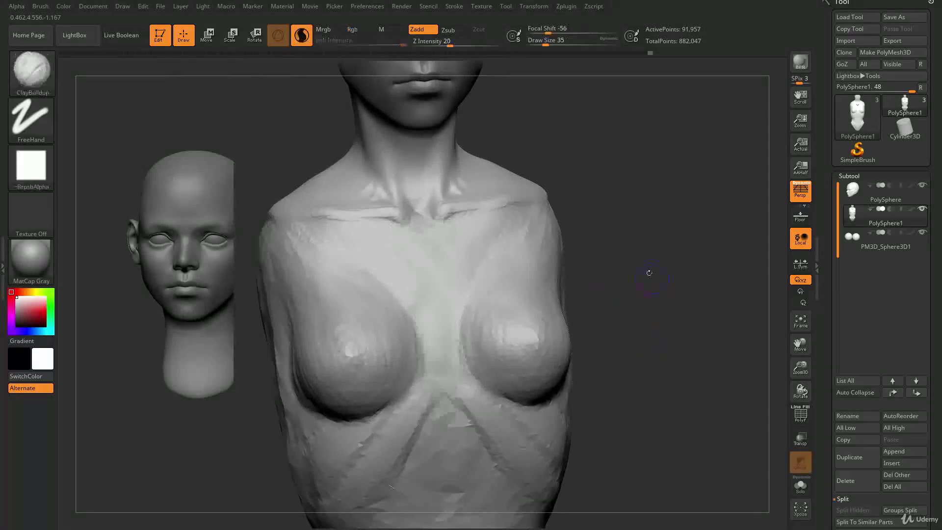
Step: Add clay to the pectoral area below the collarbones with ClayBuildup at draw size 71 and smooth it
{"action": "right_click_drag", "start_coordinate": [648, 274], "coordinate": [628, 270]}
{"action": "key", "text": "s"}
{"action": "left_click_drag", "start_coordinate": [494, 247], "coordinate": [501, 247]}
{"action": "mouse_move", "coordinate": [596, 214]}
{"action": "right_mouse_down"}
{"action": "mouse_move", "coordinate": [637, 210]}
{"action": "mouse_move", "coordinate": [622, 214]}
{"action": "right_mouse_up"}
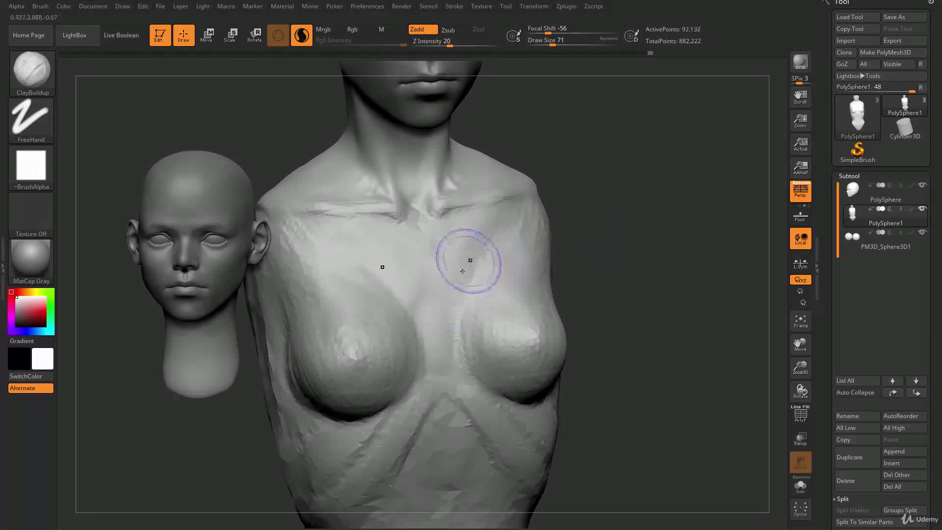
{"action": "key", "text": "shift"}
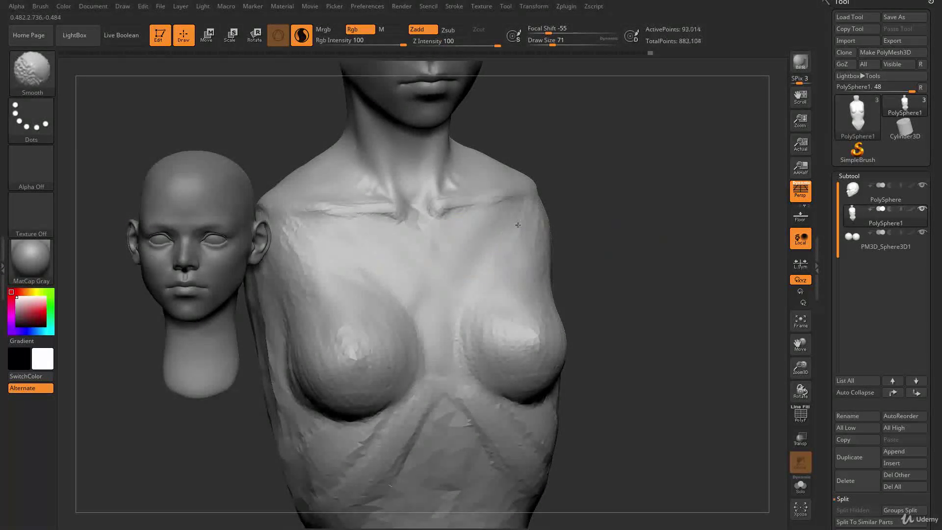
{"action": "left_click_drag", "start_coordinate": [505, 234], "coordinate": [510, 227], "text": "shift"}
Step: Reduce the brush to draw size 51 and smooth the collarbones from their inner ends outward
{"action": "left_click_drag", "start_coordinate": [574, 188], "coordinate": [550, 186]}
{"action": "key", "text": "bracketleft"}
{"action": "key", "text": "bracketleft"}
{"action": "left_click_drag", "start_coordinate": [440, 205], "coordinate": [443, 209], "text": "shift"}
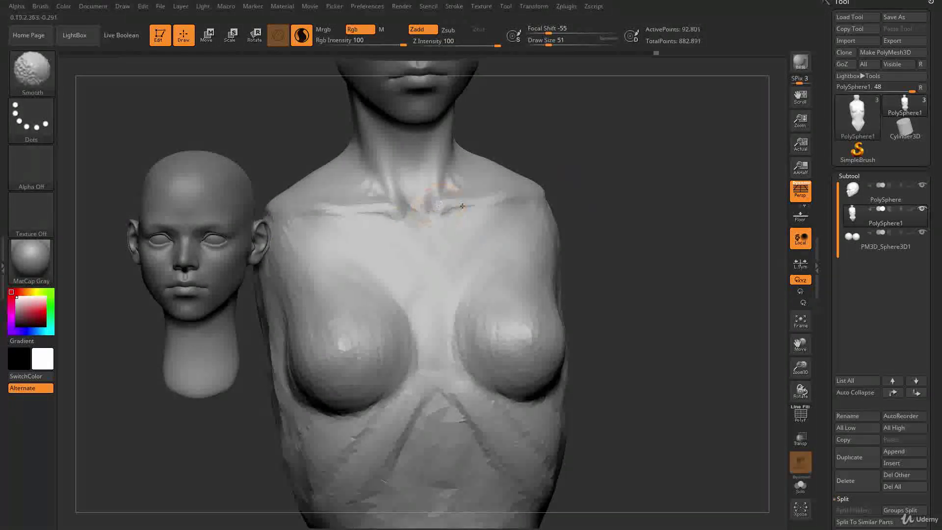
{"action": "left_click_drag", "start_coordinate": [502, 197], "coordinate": [523, 197], "text": "shift"}
Step: Adjust the shoulder contour near the outer end of the collarbone with the Move brush at draw size 97
{"action": "mouse_move", "coordinate": [610, 189]}
{"action": "left_mouse_down"}
{"action": "mouse_move", "coordinate": [589, 211]}
{"action": "mouse_move", "coordinate": [564, 208]}
{"action": "mouse_move", "coordinate": [573, 216]}
{"action": "mouse_move", "coordinate": [565, 219]}
{"action": "left_mouse_up"}
{"action": "key", "text": "s"}
{"action": "key", "text": "b"}
{"action": "key", "text": "m"}
{"action": "key", "text": "v"}
{"action": "left_click_drag", "start_coordinate": [581, 141], "coordinate": [525, 152]}
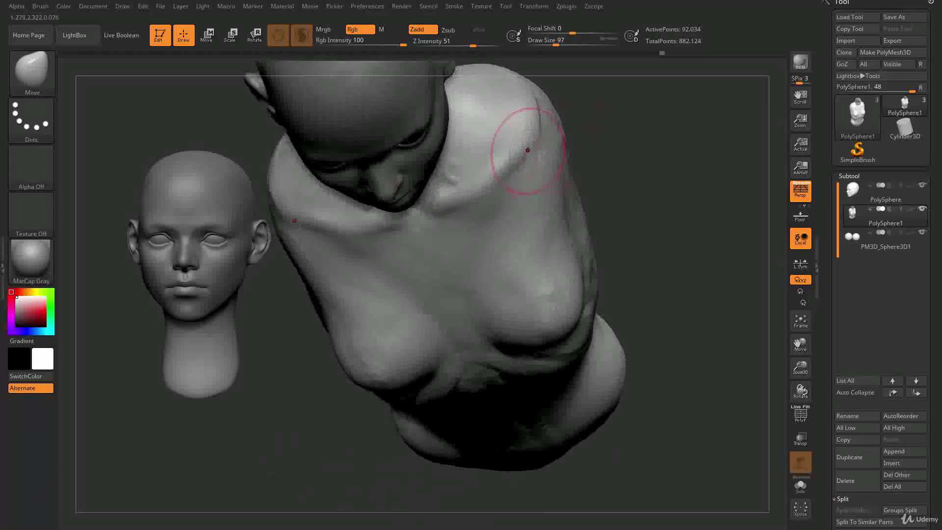
{"action": "mouse_move", "coordinate": [592, 132]}
{"action": "left_mouse_down", "text": "shift"}
{"action": "mouse_move", "coordinate": [600, 169]}
{"action": "mouse_move", "coordinate": [580, 173]}
{"action": "mouse_move", "coordinate": [583, 201]}
{"action": "mouse_move", "coordinate": [595, 193]}
{"action": "mouse_move", "coordinate": [619, 242]}
{"action": "mouse_move", "coordinate": [627, 225]}
{"action": "mouse_move", "coordinate": [589, 233]}
{"action": "mouse_move", "coordinate": [579, 261]}
{"action": "mouse_move", "coordinate": [586, 241]}
{"action": "left_mouse_up", "text": "shift"}
Step: Add clay at the pit of the neck and the upper sternum with ClayBuildup at draw size 65
{"action": "key", "text": "b"}
{"action": "key", "text": "c"}
{"action": "key", "text": "b"}
{"action": "mouse_move", "coordinate": [427, 202]}
{"action": "left_mouse_down"}
{"action": "mouse_move", "coordinate": [435, 222]}
{"action": "mouse_move", "coordinate": [435, 202]}
{"action": "left_mouse_up"}
{"action": "key", "text": "s"}
{"action": "mouse_move", "coordinate": [433, 162]}
{"action": "left_mouse_down"}
{"action": "mouse_move", "coordinate": [430, 200]}
{"action": "mouse_move", "coordinate": [434, 191]}
{"action": "left_mouse_up"}
{"action": "mouse_move", "coordinate": [584, 241]}
{"action": "left_mouse_down"}
{"action": "mouse_move", "coordinate": [622, 190]}
{"action": "mouse_move", "coordinate": [626, 217]}
{"action": "left_mouse_up"}
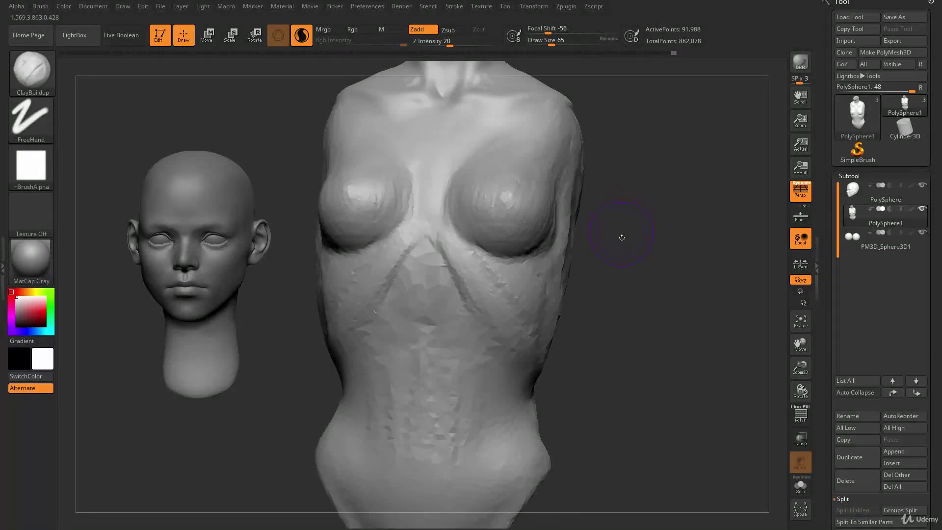
Step: Build up the chest from the sternum toward the collarbone with ClayBuildup and smooth the upper sternum
{"action": "left_click_drag", "start_coordinate": [639, 229], "coordinate": [639, 240]}
{"action": "key", "text": "s"}
{"action": "left_click_drag", "start_coordinate": [448, 137], "coordinate": [469, 113]}
{"action": "key", "text": "s"}
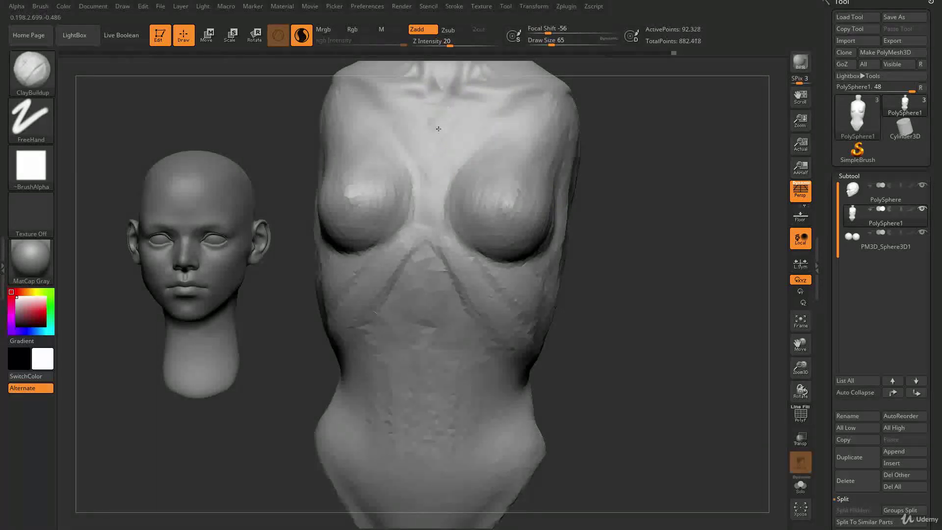
{"action": "mouse_move", "coordinate": [441, 126]}
{"action": "left_mouse_down"}
{"action": "mouse_move", "coordinate": [438, 115]}
{"action": "mouse_move", "coordinate": [440, 125]}
{"action": "left_mouse_up"}
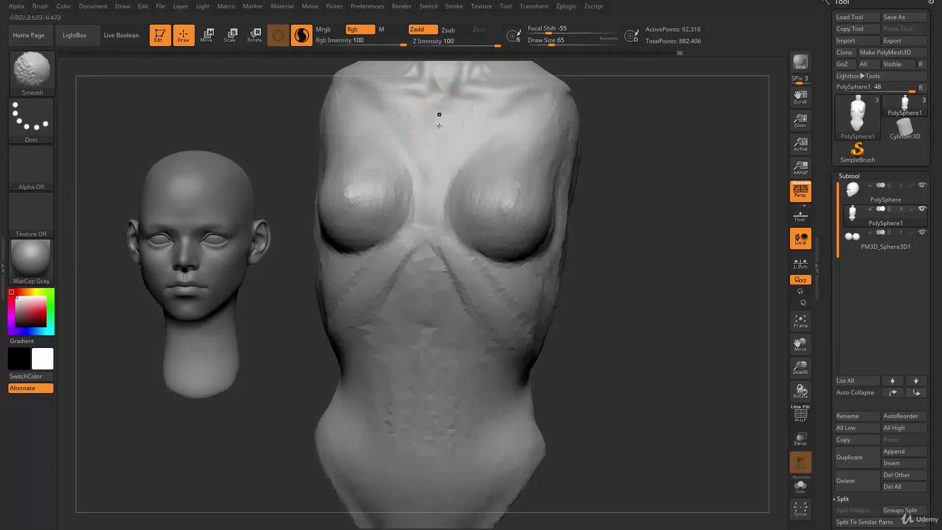
Step: Smooth the breasts and the upper rib cage directly below them
{"action": "mouse_move", "coordinate": [589, 156]}
{"action": "left_mouse_down", "text": "alt"}
{"action": "mouse_move", "coordinate": [612, 199]}
{"action": "mouse_move", "coordinate": [626, 189]}
{"action": "mouse_move", "coordinate": [611, 206]}
{"action": "mouse_move", "coordinate": [584, 189]}
{"action": "mouse_move", "coordinate": [578, 216]}
{"action": "left_mouse_up", "text": "alt"}
{"action": "key", "text": "s"}
{"action": "left_click_drag", "start_coordinate": [424, 187], "coordinate": [426, 187]}
{"action": "key", "text": "shift"}
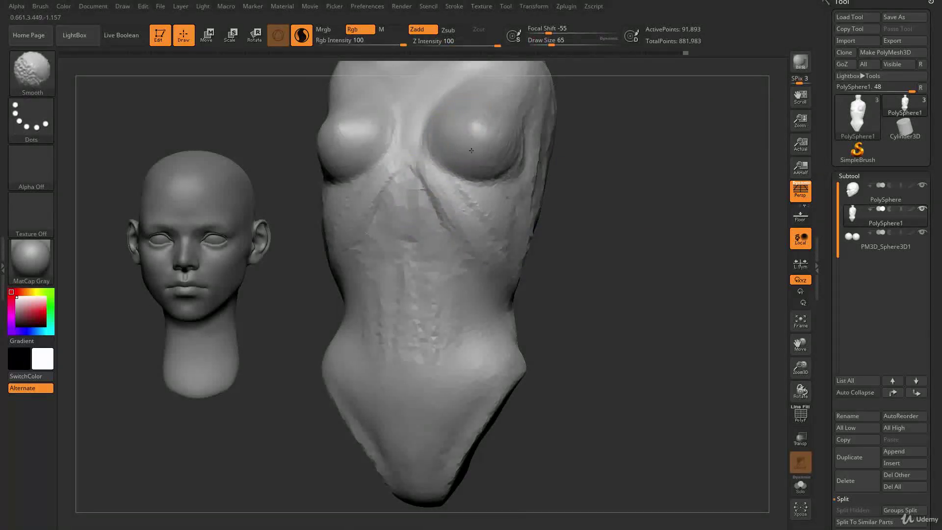
{"action": "left_click_drag", "start_coordinate": [469, 212], "coordinate": [462, 198], "text": "shift"}
Step: Set the ClayBuildup draw size to 68 and build up the top of the rib cage arch below the sternum
{"action": "key", "text": "s"}
{"action": "left_click_drag", "start_coordinate": [435, 183], "coordinate": [436, 183]}
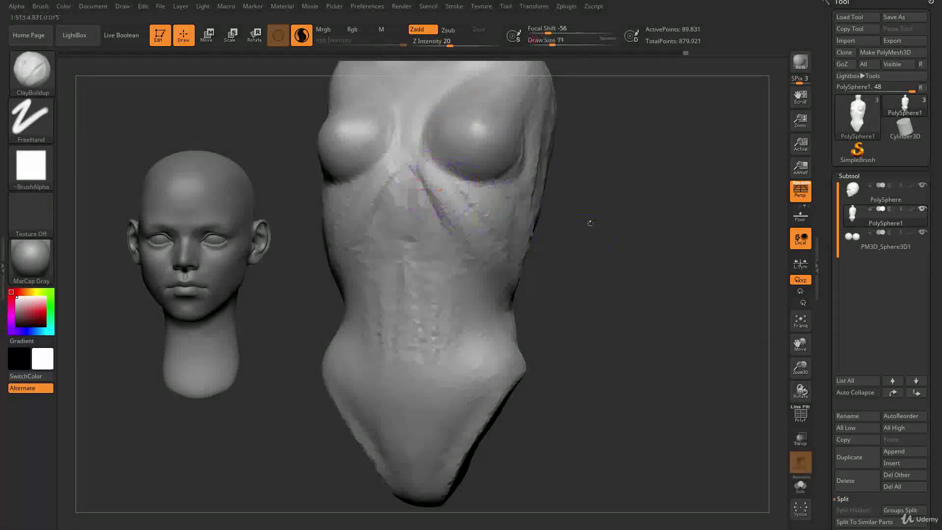
{"action": "left_click_drag", "start_coordinate": [589, 236], "coordinate": [602, 216], "text": "alt"}
{"action": "key", "text": "s"}
{"action": "left_click_drag", "start_coordinate": [443, 165], "coordinate": [439, 166]}
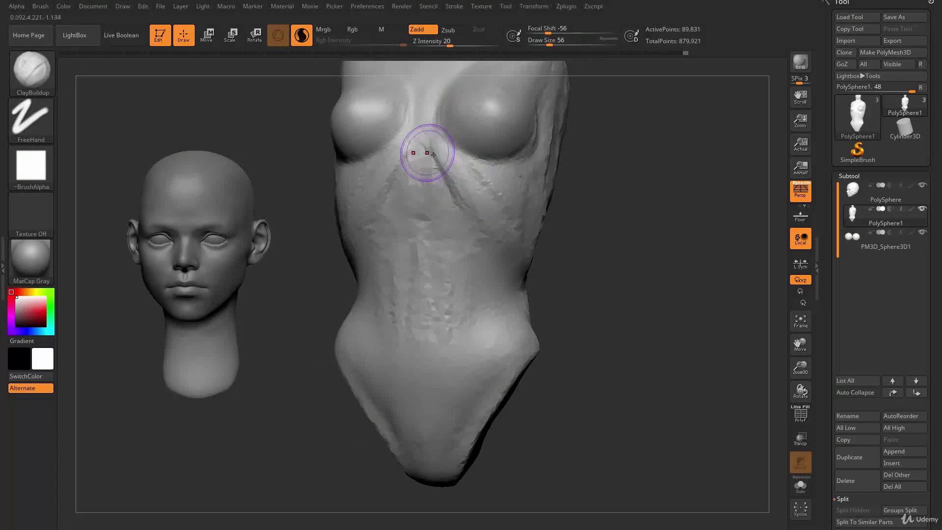
{"action": "key", "text": "s"}
{"action": "left_click_drag", "start_coordinate": [430, 159], "coordinate": [433, 158]}
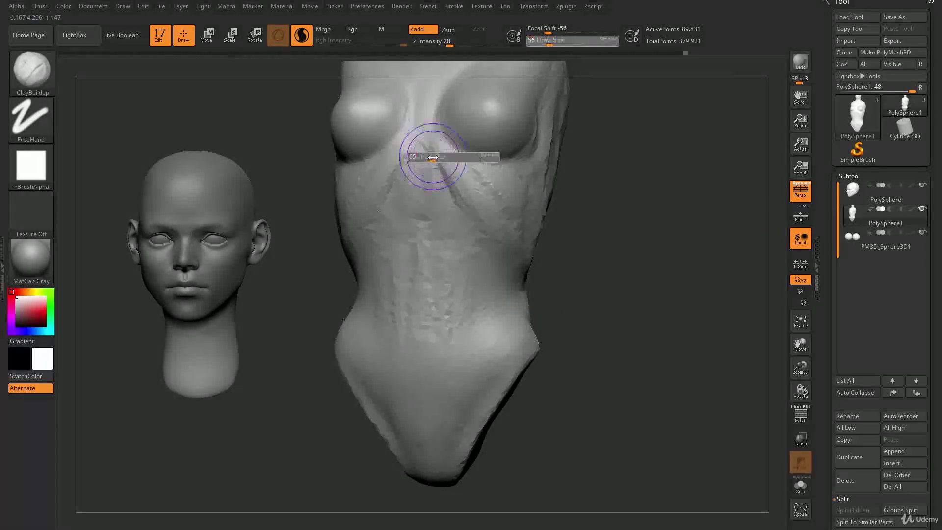
{"action": "left_click_drag", "start_coordinate": [590, 246], "coordinate": [569, 245]}
{"action": "key", "text": "s"}
{"action": "left_click_drag", "start_coordinate": [416, 167], "coordinate": [418, 166]}
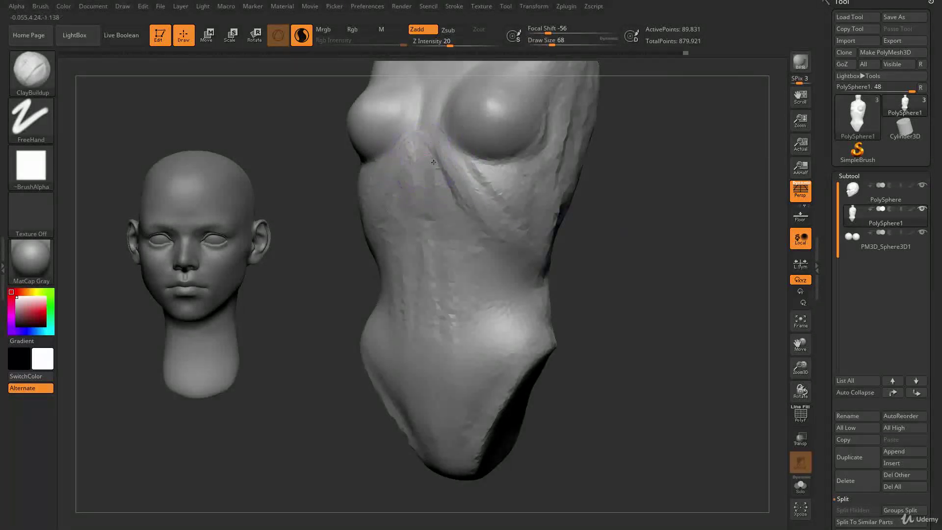
{"action": "left_click_drag", "start_coordinate": [431, 163], "coordinate": [426, 143]}
Step: Build up the lower edge of the rib cage from the central arch outward to the side of the torso
{"action": "left_click_drag", "start_coordinate": [326, 318], "coordinate": [324, 273]}
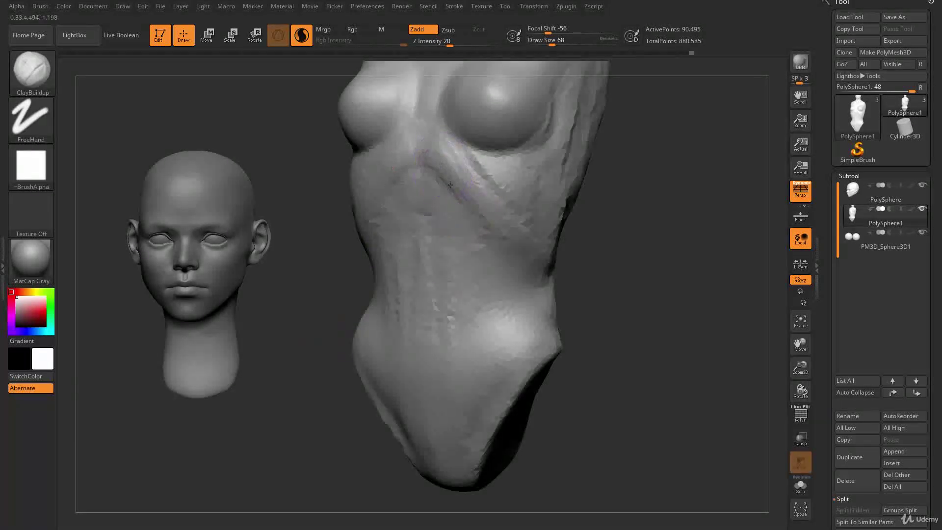
{"action": "left_click_drag", "start_coordinate": [460, 200], "coordinate": [493, 225]}
{"action": "left_click_drag", "start_coordinate": [602, 289], "coordinate": [579, 290]}
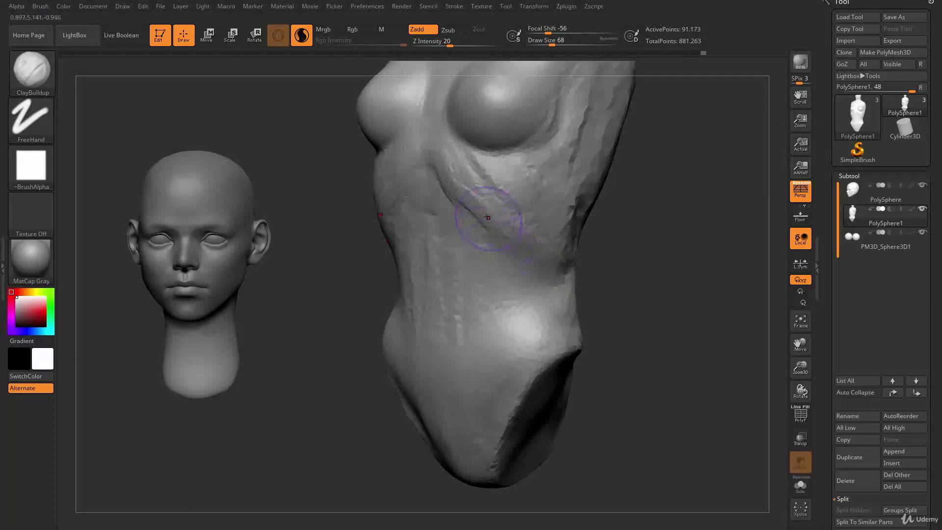
{"action": "mouse_move", "coordinate": [502, 239]}
{"action": "left_mouse_down"}
{"action": "mouse_move", "coordinate": [534, 248]}
{"action": "mouse_move", "coordinate": [547, 237]}
{"action": "left_mouse_up"}
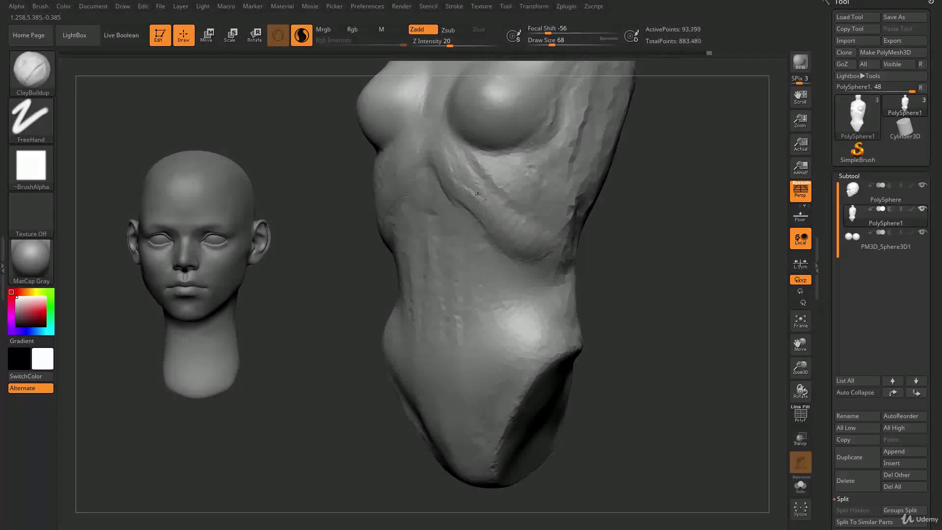
Step: Smooth the rib cage surface between the breast, its lower edge and the side of the torso
{"action": "key", "text": "shift"}
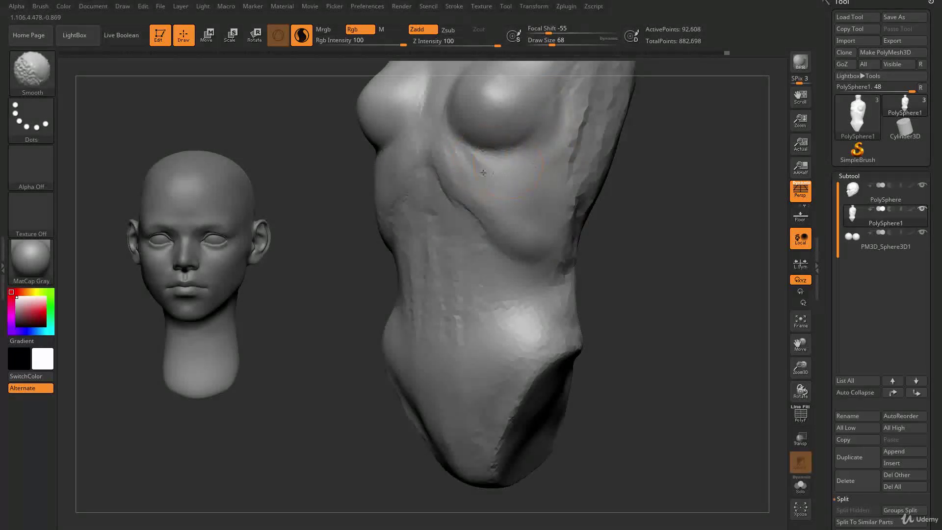
{"action": "left_click_drag", "start_coordinate": [674, 250], "coordinate": [653, 248]}
{"action": "left_click_drag", "start_coordinate": [581, 211], "coordinate": [571, 214], "text": "shift"}
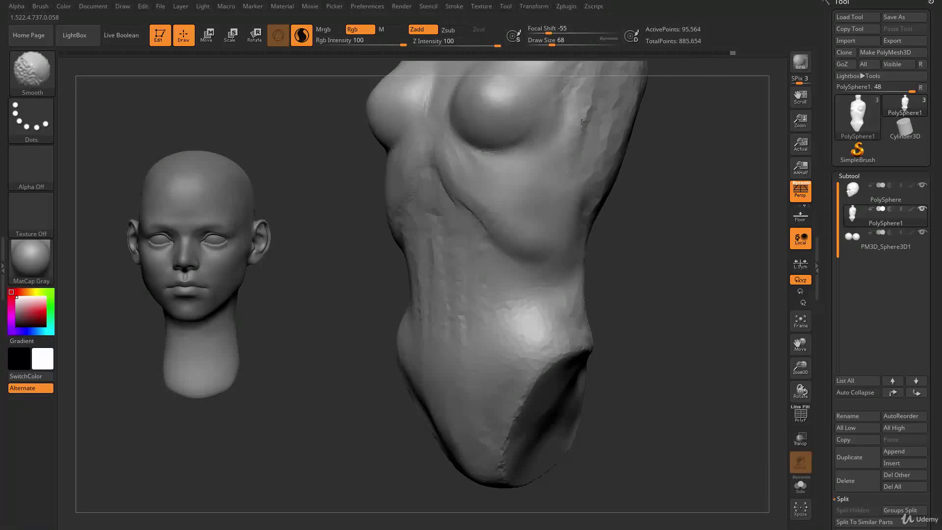
{"action": "key", "text": "s"}
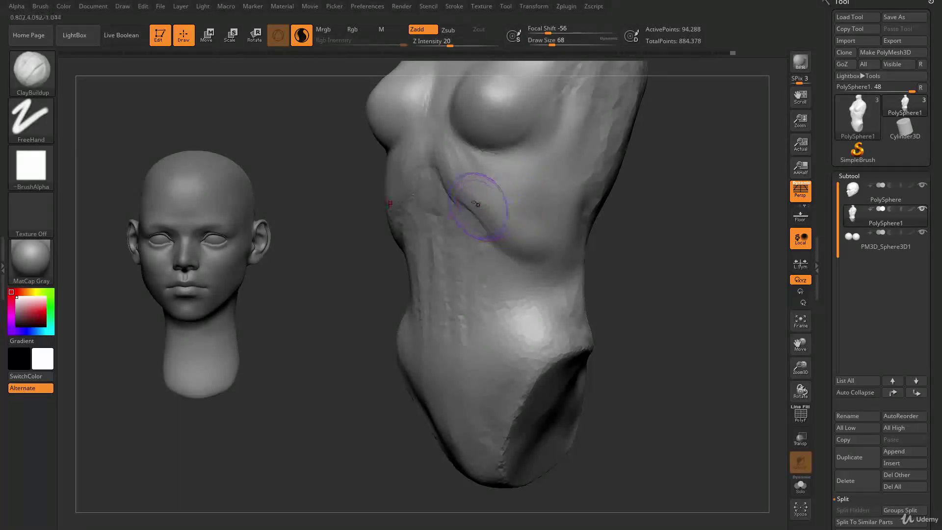
{"action": "key", "text": "shift"}
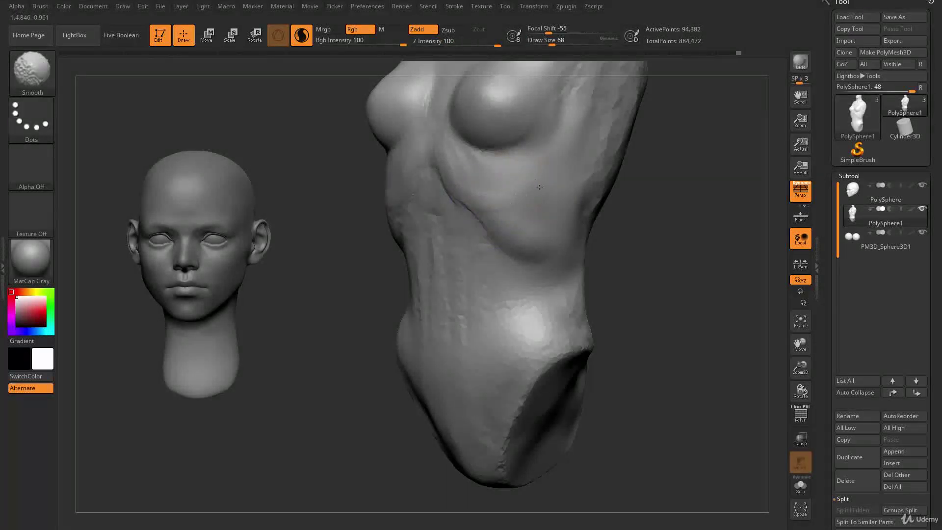
{"action": "mouse_move", "coordinate": [563, 185]}
{"action": "left_mouse_down", "text": "shift"}
{"action": "mouse_move", "coordinate": [512, 209]}
{"action": "mouse_move", "coordinate": [546, 188]}
{"action": "left_mouse_up", "text": "shift"}
{"action": "left_click_drag", "start_coordinate": [475, 172], "coordinate": [490, 178], "text": "shift"}
Step: Carve the lower edge of the rib cage arch with DamStandard at draw size 49 and soften it
{"action": "mouse_move", "coordinate": [650, 229]}
{"action": "left_mouse_down", "text": "alt"}
{"action": "mouse_move", "coordinate": [619, 209]}
{"action": "mouse_move", "coordinate": [604, 280]}
{"action": "left_mouse_up", "text": "alt"}
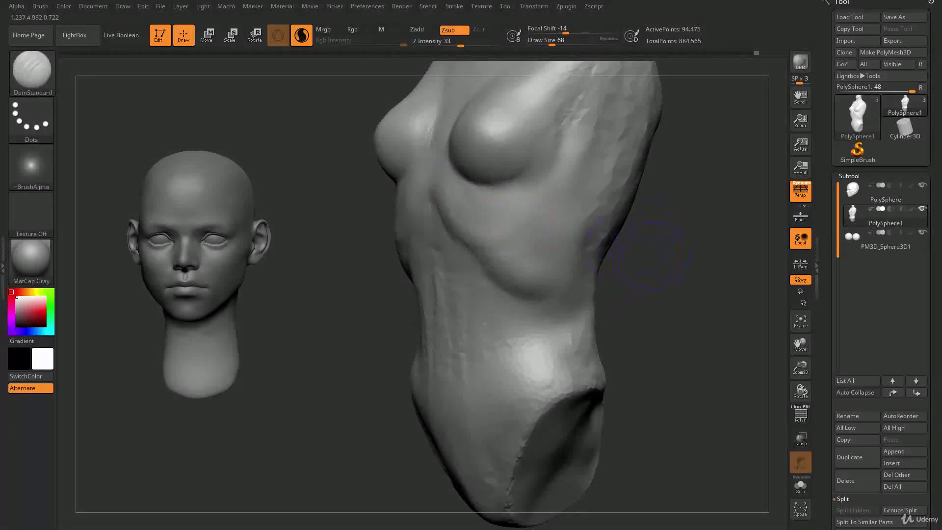
{"action": "left_click_drag", "start_coordinate": [664, 252], "coordinate": [688, 254]}
{"action": "key", "text": "s"}
{"action": "left_click_drag", "start_coordinate": [510, 234], "coordinate": [506, 234]}
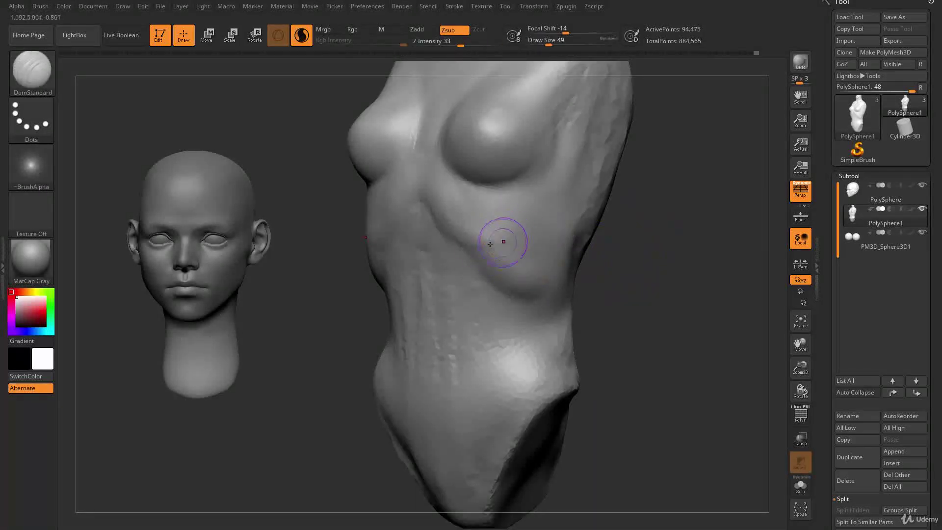
{"action": "left_click_drag", "start_coordinate": [419, 203], "coordinate": [435, 233]}
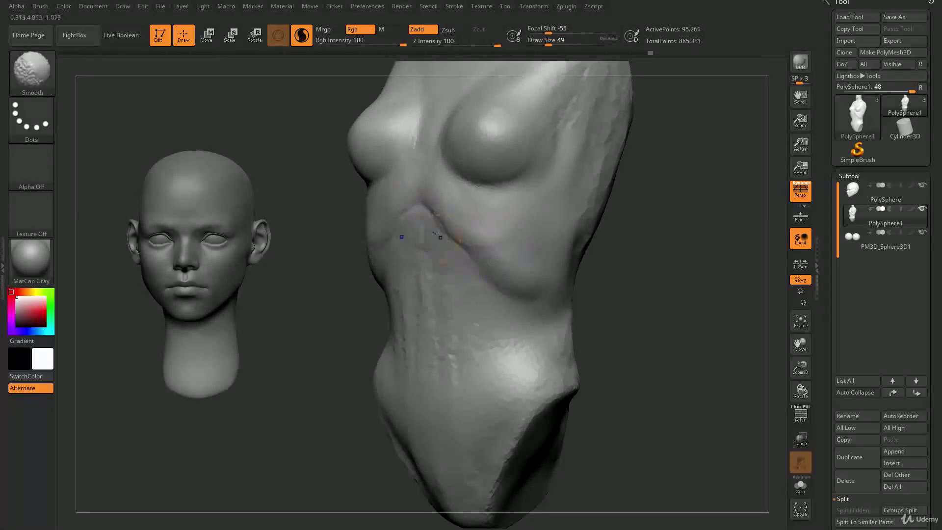
Step: Add clay to the lower side of the rib cage with ClayBuildup at draw size 71 and smooth it
{"action": "mouse_move", "coordinate": [366, 346]}
{"action": "left_mouse_down", "text": "alt"}
{"action": "mouse_move", "coordinate": [384, 325]}
{"action": "mouse_move", "coordinate": [340, 315]}
{"action": "mouse_move", "coordinate": [343, 341]}
{"action": "mouse_move", "coordinate": [588, 312]}
{"action": "mouse_move", "coordinate": [583, 293]}
{"action": "left_mouse_up", "text": "alt"}
{"action": "key", "text": "s"}
{"action": "key", "text": "b"}
{"action": "key", "text": "c"}
{"action": "key", "text": "b"}
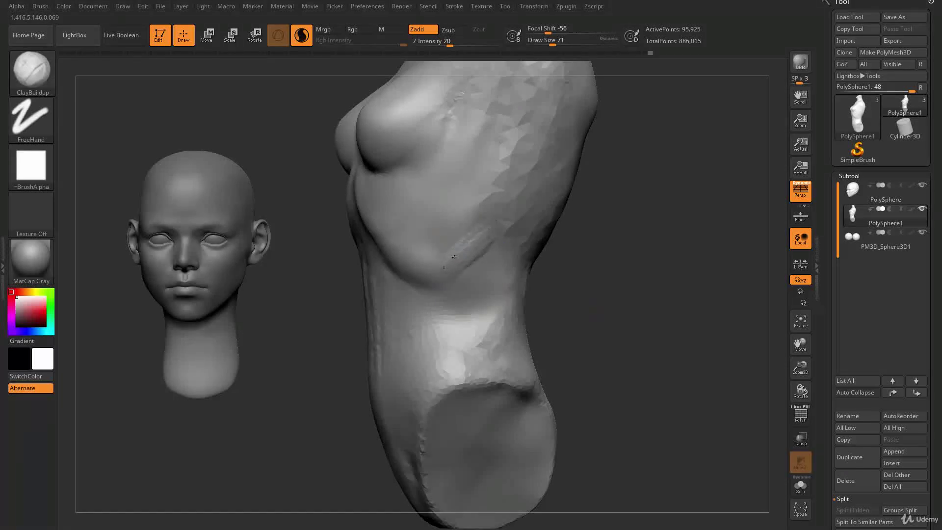
{"action": "key", "text": "shift"}
{"action": "left_click_drag", "start_coordinate": [458, 250], "coordinate": [470, 259], "text": "shift"}
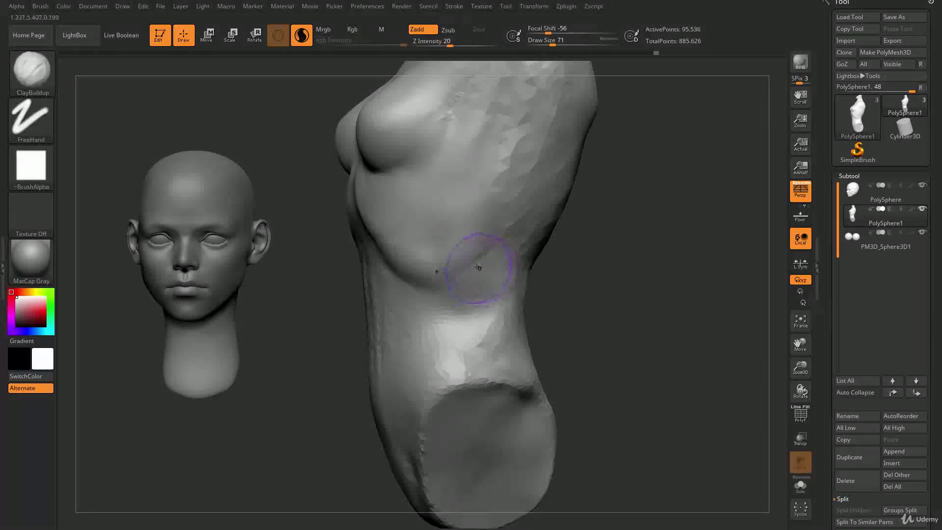
{"action": "left_click_drag", "start_coordinate": [465, 220], "coordinate": [457, 221], "text": "shift"}
Step: Build up the side of the torso below the armpit with ClayBuildup at draw size 97 and smooth it
{"action": "key", "text": "b"}
{"action": "key", "text": "m"}
{"action": "key", "text": "v"}
{"action": "mouse_move", "coordinate": [576, 239]}
{"action": "left_mouse_down", "text": "alt"}
{"action": "mouse_move", "coordinate": [575, 211]}
{"action": "mouse_move", "coordinate": [597, 246]}
{"action": "mouse_move", "coordinate": [574, 297]}
{"action": "mouse_move", "coordinate": [556, 294]}
{"action": "left_mouse_up", "text": "alt"}
{"action": "key", "text": "]"}
{"action": "left_click_drag", "start_coordinate": [613, 294], "coordinate": [564, 292]}
{"action": "key", "text": "b"}
{"action": "key", "text": "c"}
{"action": "key", "text": "b"}
{"action": "left_click_drag", "start_coordinate": [514, 183], "coordinate": [487, 218]}
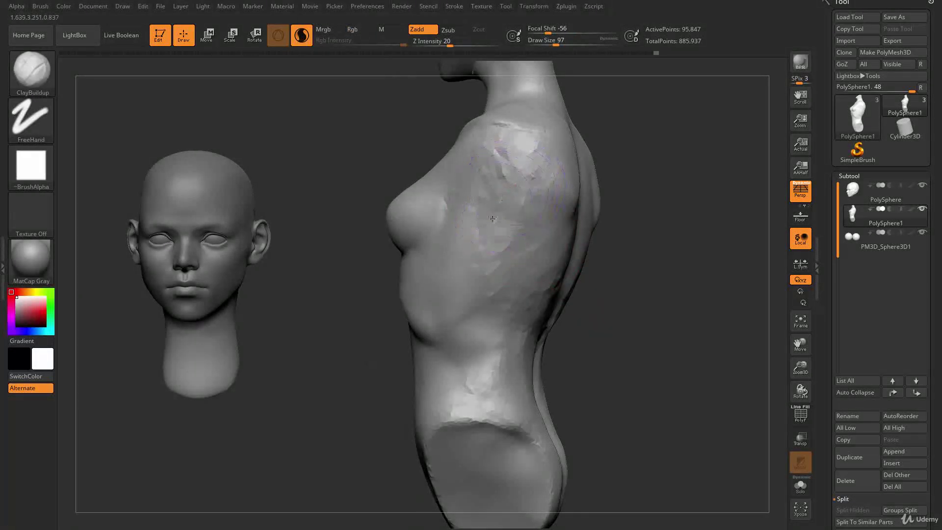
{"action": "mouse_move", "coordinate": [629, 318]}
{"action": "left_mouse_down"}
{"action": "mouse_move", "coordinate": [596, 316]}
{"action": "mouse_move", "coordinate": [608, 314]}
{"action": "left_mouse_up"}
{"action": "left_click_drag", "start_coordinate": [520, 197], "coordinate": [552, 279], "text": "shift"}
Step: Paint a mask at draw size 29 along the lower edge of the rib cage to outline it and clear the mask
{"action": "mouse_move", "coordinate": [680, 315]}
{"action": "left_mouse_down"}
{"action": "mouse_move", "coordinate": [633, 313]}
{"action": "mouse_move", "coordinate": [611, 350]}
{"action": "mouse_move", "coordinate": [619, 339]}
{"action": "left_mouse_up"}
{"action": "mouse_move", "coordinate": [680, 338]}
{"action": "left_mouse_down", "text": "shift"}
{"action": "mouse_move", "coordinate": [538, 334]}
{"action": "mouse_move", "coordinate": [367, 300]}
{"action": "mouse_move", "coordinate": [216, 294]}
{"action": "left_mouse_up", "text": "shift"}
{"action": "left_click_drag", "start_coordinate": [587, 280], "coordinate": [605, 259], "text": "alt"}
{"action": "key", "text": "s"}
{"action": "mouse_move", "coordinate": [502, 208]}
{"action": "left_mouse_down"}
{"action": "mouse_move", "coordinate": [470, 206]}
{"action": "mouse_move", "coordinate": [437, 256]}
{"action": "mouse_move", "coordinate": [388, 266]}
{"action": "mouse_move", "coordinate": [357, 241]}
{"action": "left_mouse_up"}
{"action": "left_click_drag", "start_coordinate": [614, 271], "coordinate": [589, 272]}
{"action": "left_click_drag", "start_coordinate": [456, 218], "coordinate": [368, 232], "text": "ctrl"}
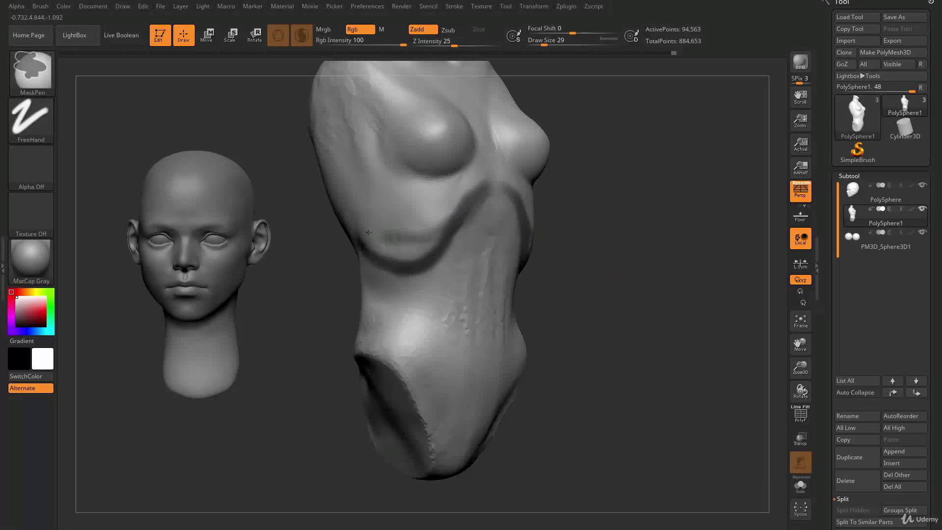
{"action": "mouse_move", "coordinate": [597, 258]}
{"action": "left_mouse_down"}
{"action": "mouse_move", "coordinate": [530, 259]}
{"action": "mouse_move", "coordinate": [574, 254]}
{"action": "mouse_move", "coordinate": [609, 211]}
{"action": "left_mouse_up"}
Step: Add diagonal ClayBuildup strokes at draw size 80 on the lower back, running from the sides down toward the spine
{"action": "mouse_move", "coordinate": [615, 251]}
{"action": "left_mouse_down"}
{"action": "mouse_move", "coordinate": [587, 249]}
{"action": "mouse_move", "coordinate": [604, 265]}
{"action": "mouse_move", "coordinate": [600, 285]}
{"action": "mouse_move", "coordinate": [578, 245]}
{"action": "mouse_move", "coordinate": [585, 282]}
{"action": "mouse_move", "coordinate": [613, 285]}
{"action": "mouse_move", "coordinate": [595, 285]}
{"action": "mouse_move", "coordinate": [582, 246]}
{"action": "mouse_move", "coordinate": [608, 263]}
{"action": "mouse_move", "coordinate": [665, 272]}
{"action": "left_mouse_up"}
{"action": "key", "text": "s"}
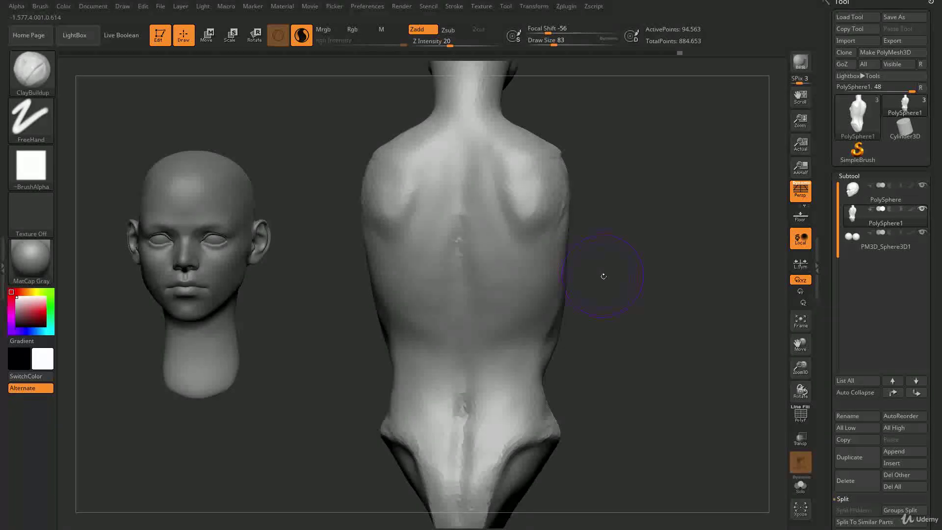
{"action": "mouse_move", "coordinate": [623, 272]}
{"action": "left_mouse_down"}
{"action": "mouse_move", "coordinate": [587, 288]}
{"action": "mouse_move", "coordinate": [599, 266]}
{"action": "left_mouse_up"}
{"action": "key", "text": "s"}
{"action": "left_click", "coordinate": [586, 292]}
{"action": "left_click_drag", "start_coordinate": [547, 281], "coordinate": [504, 342]}
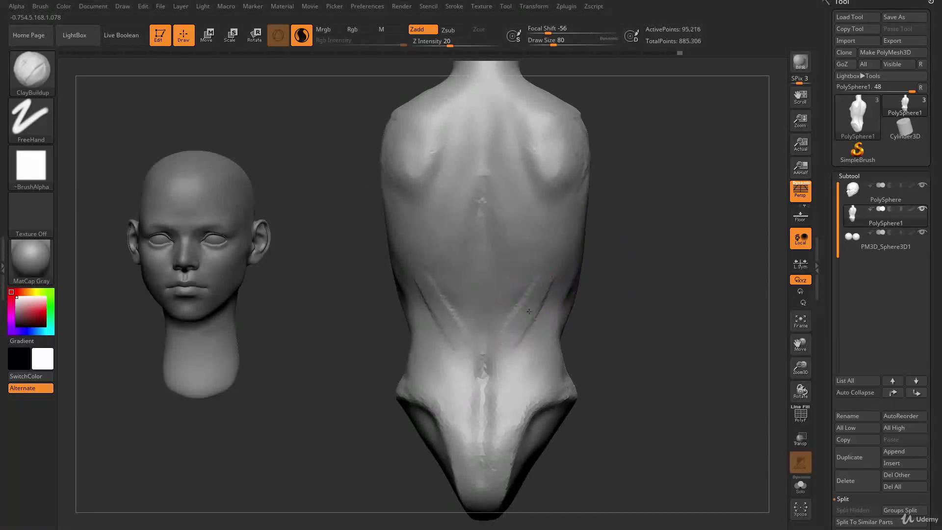
Step: Smooth the middle of the back and add more diagonal clay strokes from the sides toward the lower spine
{"action": "mouse_move", "coordinate": [525, 238]}
{"action": "left_mouse_down", "text": "shift"}
{"action": "mouse_move", "coordinate": [513, 238]}
{"action": "mouse_move", "coordinate": [522, 216]}
{"action": "mouse_move", "coordinate": [504, 263]}
{"action": "left_mouse_up", "text": "shift"}
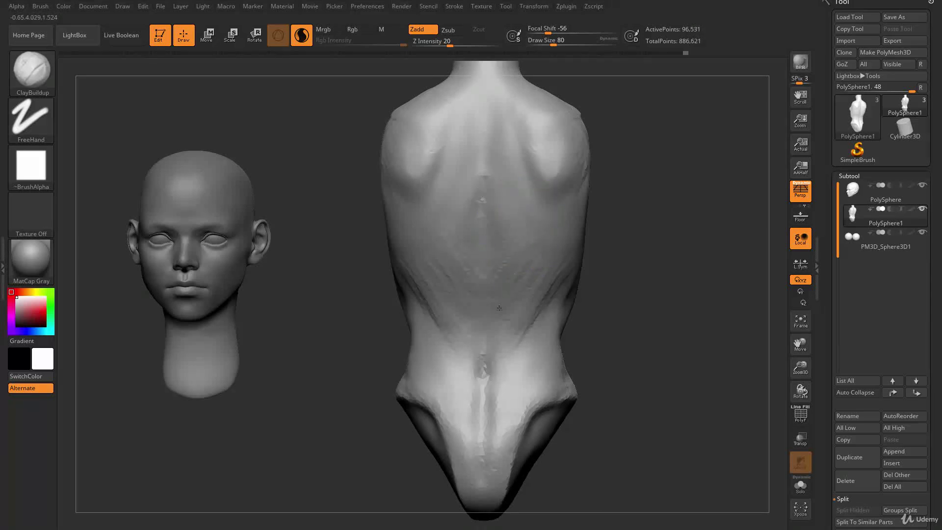
{"action": "left_click_drag", "start_coordinate": [498, 336], "coordinate": [499, 350]}
{"action": "left_click_drag", "start_coordinate": [568, 264], "coordinate": [538, 312]}
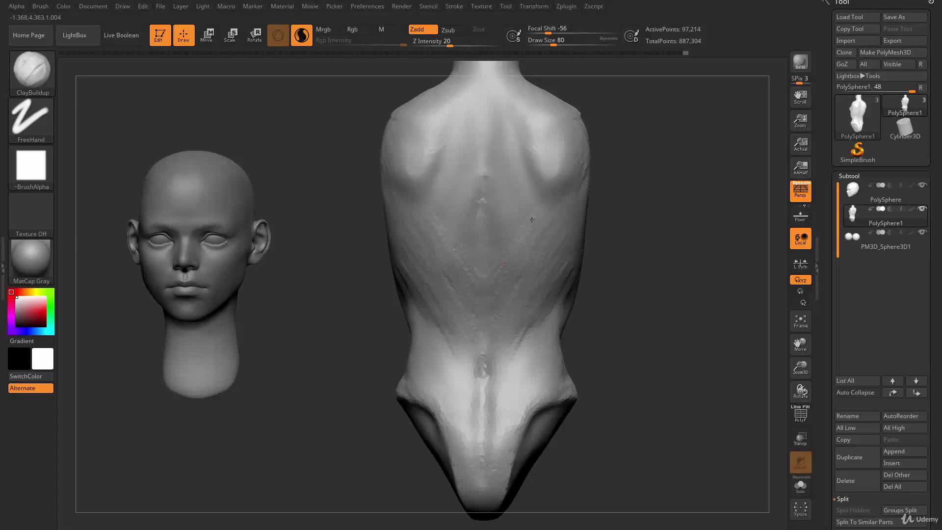
Step: Build up the latissimus below the shoulder blade and from the armpit down the side of the back
{"action": "right_click_drag", "start_coordinate": [562, 210], "coordinate": [553, 245]}
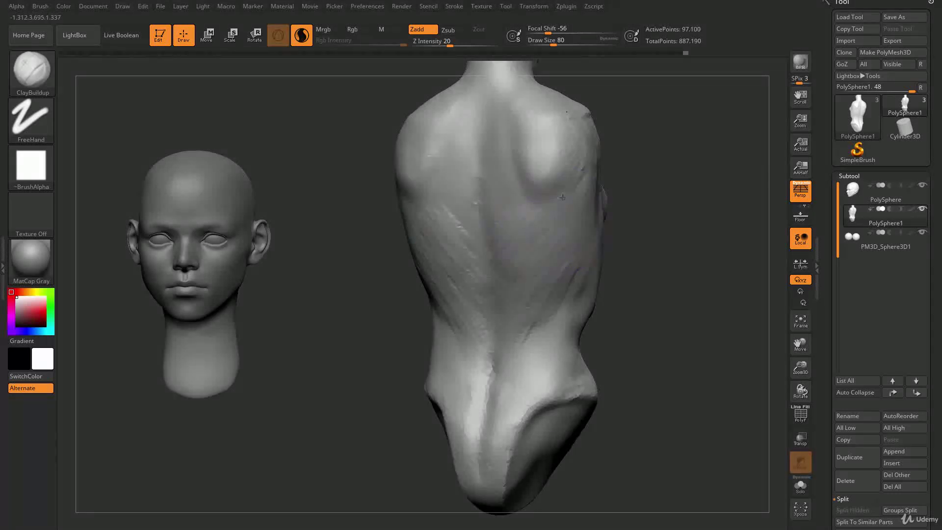
{"action": "mouse_move", "coordinate": [544, 250]}
{"action": "left_mouse_down"}
{"action": "mouse_move", "coordinate": [566, 241]}
{"action": "mouse_move", "coordinate": [553, 218]}
{"action": "left_mouse_up"}
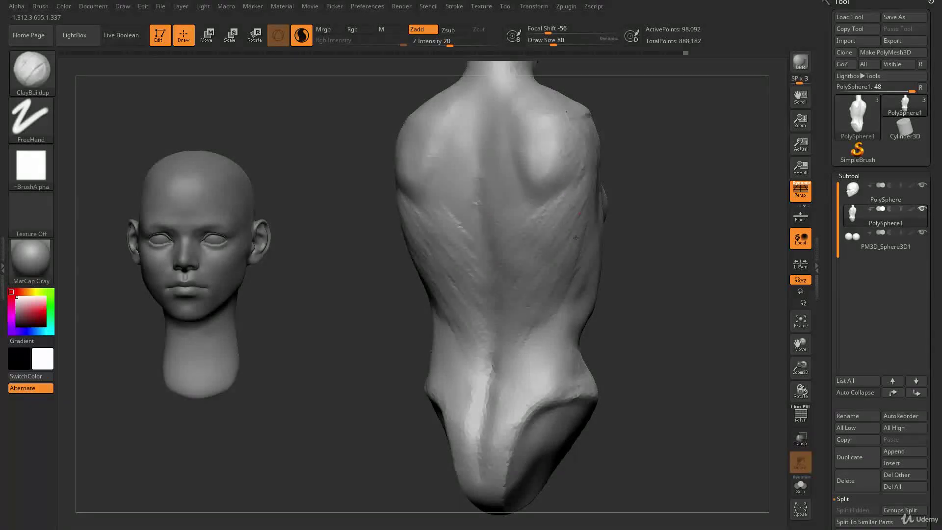
{"action": "right_click_drag", "start_coordinate": [577, 248], "coordinate": [589, 211]}
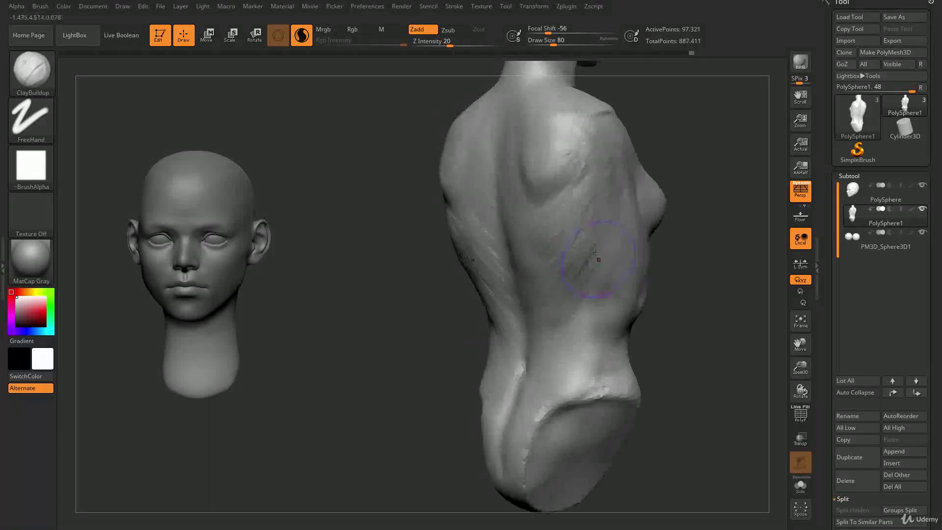
{"action": "left_click_drag", "start_coordinate": [595, 199], "coordinate": [581, 265]}
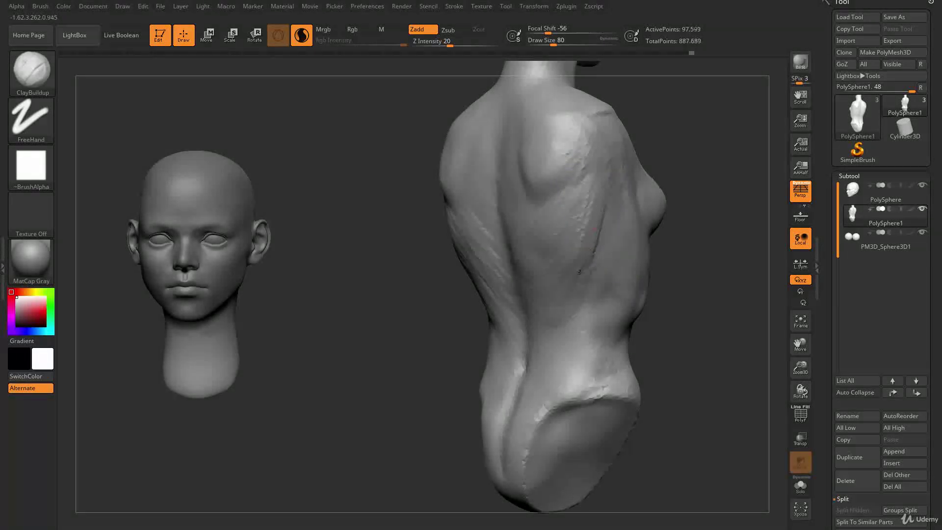
Step: Extend the latissimus strokes to the lower spine and add clay to the mid back below the shoulder blade
{"action": "mouse_move", "coordinate": [664, 257]}
{"action": "left_mouse_down"}
{"action": "mouse_move", "coordinate": [669, 263]}
{"action": "mouse_move", "coordinate": [555, 228]}
{"action": "mouse_move", "coordinate": [529, 344]}
{"action": "left_mouse_up"}
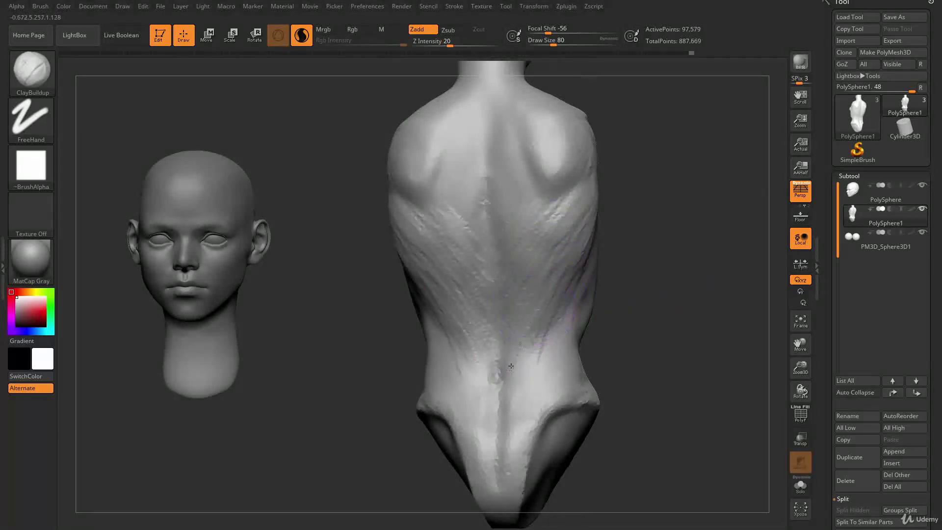
{"action": "left_click_drag", "start_coordinate": [624, 240], "coordinate": [612, 258], "text": "alt"}
{"action": "left_click_drag", "start_coordinate": [501, 253], "coordinate": [535, 221]}
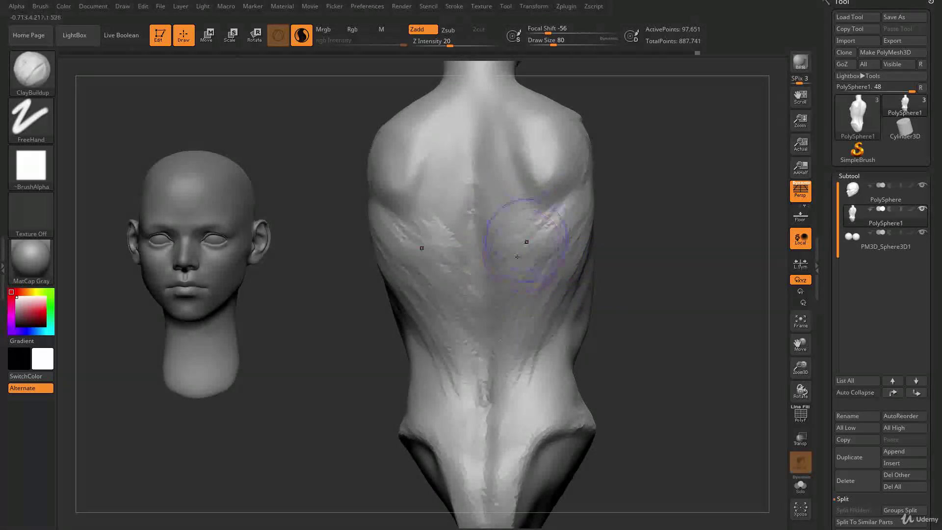
Step: Add clay along the outer edge of the latissimus down the side of the torso toward the waist
{"action": "left_click_drag", "start_coordinate": [633, 308], "coordinate": [604, 305]}
{"action": "left_click_drag", "start_coordinate": [570, 240], "coordinate": [557, 283]}
{"action": "mouse_move", "coordinate": [633, 316]}
{"action": "left_mouse_down"}
{"action": "mouse_move", "coordinate": [679, 317]}
{"action": "mouse_move", "coordinate": [620, 250]}
{"action": "mouse_move", "coordinate": [561, 245]}
{"action": "left_mouse_up"}
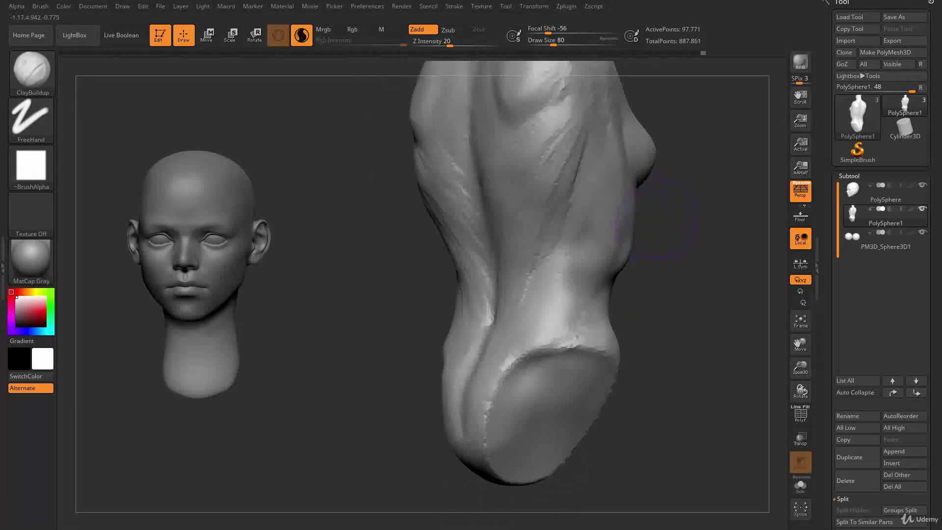
{"action": "left_click_drag", "start_coordinate": [664, 221], "coordinate": [660, 266], "text": "alt"}
{"action": "left_click_drag", "start_coordinate": [574, 175], "coordinate": [563, 216]}
Step: Add long clay strokes down the lower back beside the spine toward the sacrum
{"action": "left_click_drag", "start_coordinate": [643, 274], "coordinate": [691, 276]}
{"action": "left_click_drag", "start_coordinate": [537, 216], "coordinate": [496, 343]}
{"action": "left_click_drag", "start_coordinate": [608, 343], "coordinate": [608, 263]}
{"action": "left_click_drag", "start_coordinate": [488, 252], "coordinate": [474, 317]}
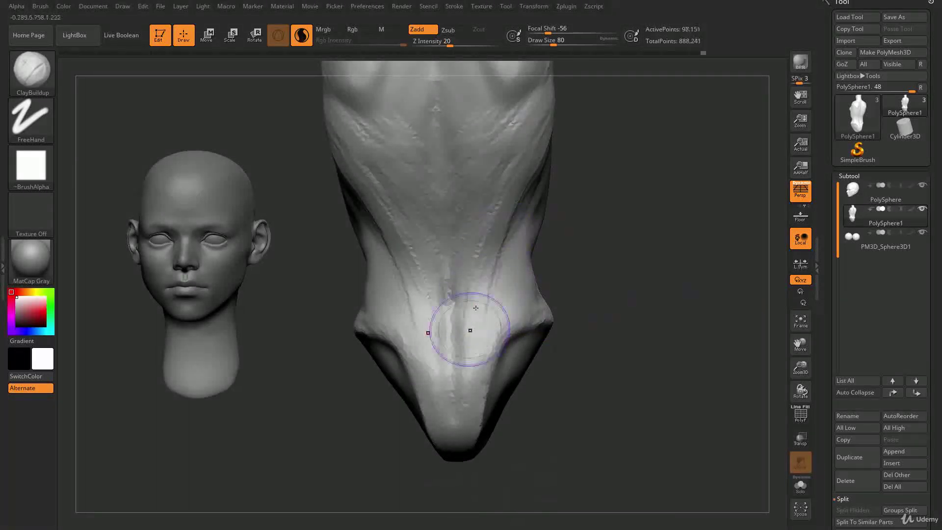
Step: Switch to the Move brush and reshape the muscle forms beside the spine in the lower back
{"action": "left_click_drag", "start_coordinate": [599, 346], "coordinate": [536, 311]}
{"action": "key", "text": "b"}
{"action": "key", "text": "m"}
{"action": "key", "text": "v"}
{"action": "left_click_drag", "start_coordinate": [441, 267], "coordinate": [436, 271]}
{"action": "left_click_drag", "start_coordinate": [571, 288], "coordinate": [606, 289]}
{"action": "left_click_drag", "start_coordinate": [432, 275], "coordinate": [434, 270]}
{"action": "left_click_drag", "start_coordinate": [579, 300], "coordinate": [509, 288], "text": "shift"}
Step: Enlarge the Move brush to 120 and reshape the rear of the pelvis around the upper rim of the hip cut
{"action": "key", "text": "bracketright"}
{"action": "key", "text": "bracketright"}
{"action": "mouse_move", "coordinate": [604, 327]}
{"action": "left_mouse_down", "text": "alt"}
{"action": "mouse_move", "coordinate": [607, 357]}
{"action": "mouse_move", "coordinate": [595, 346]}
{"action": "mouse_move", "coordinate": [613, 358]}
{"action": "left_mouse_up", "text": "alt"}
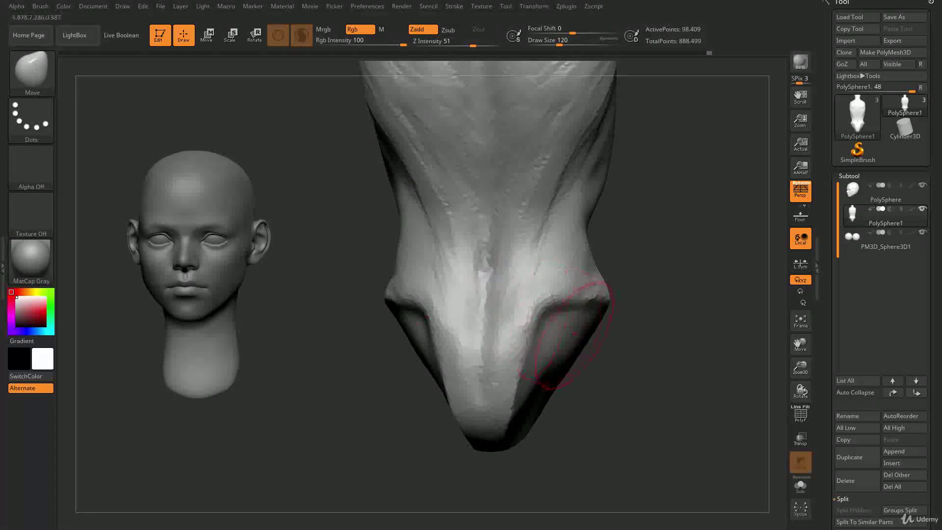
{"action": "left_click_drag", "start_coordinate": [574, 334], "coordinate": [551, 311]}
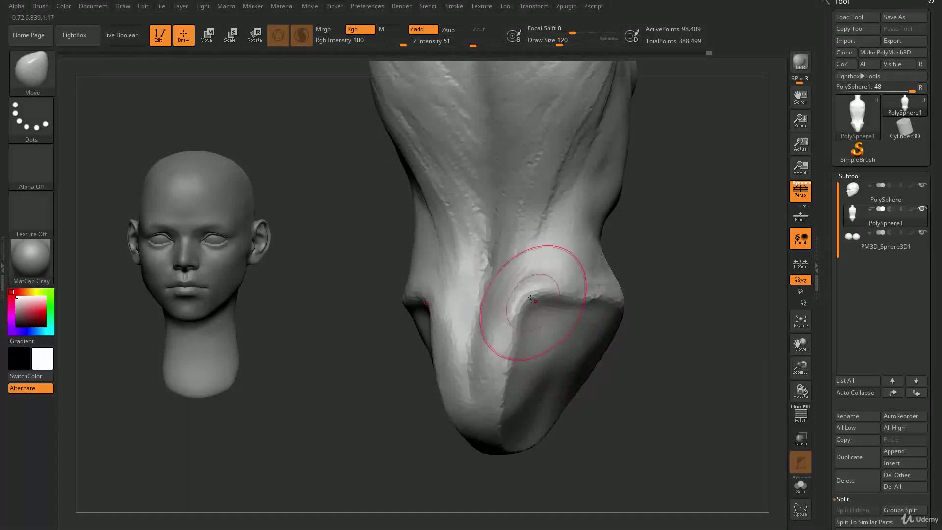
{"action": "mouse_move", "coordinate": [650, 351]}
{"action": "left_mouse_down"}
{"action": "mouse_move", "coordinate": [607, 379]}
{"action": "mouse_move", "coordinate": [610, 299]}
{"action": "left_mouse_up"}
Step: Set the draw size to 108 and refine the creases of the lower back and flank with DamStandard
{"action": "key", "text": "s"}
{"action": "left_click_drag", "start_coordinate": [548, 268], "coordinate": [545, 267]}
{"action": "right_click_drag", "start_coordinate": [567, 263], "coordinate": [583, 226]}
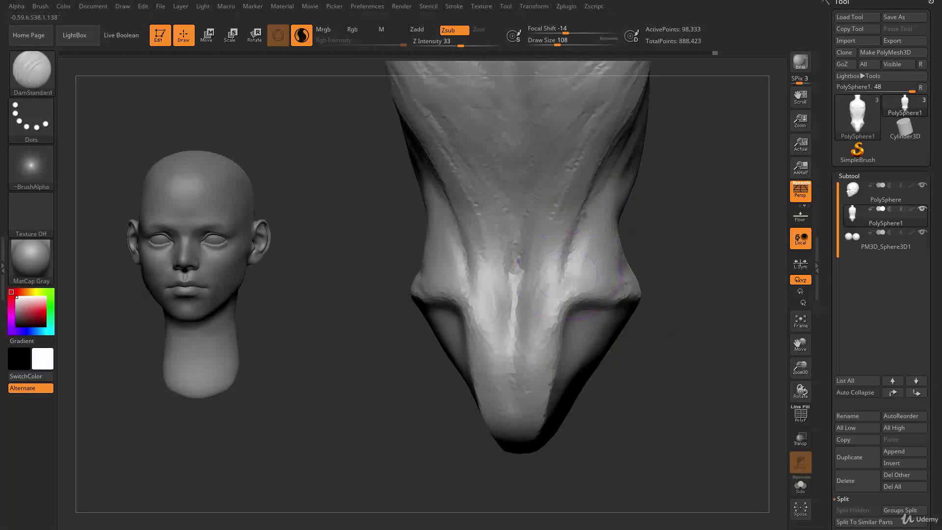
{"action": "mouse_move", "coordinate": [651, 193]}
{"action": "left_mouse_down"}
{"action": "mouse_move", "coordinate": [662, 267]}
{"action": "mouse_move", "coordinate": [569, 274]}
{"action": "left_mouse_up"}
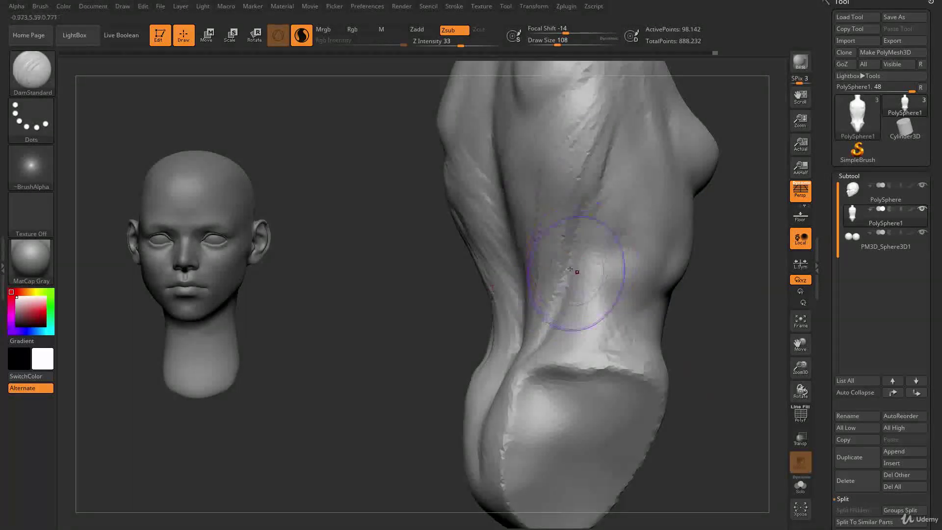
{"action": "left_click_drag", "start_coordinate": [630, 116], "coordinate": [543, 238]}
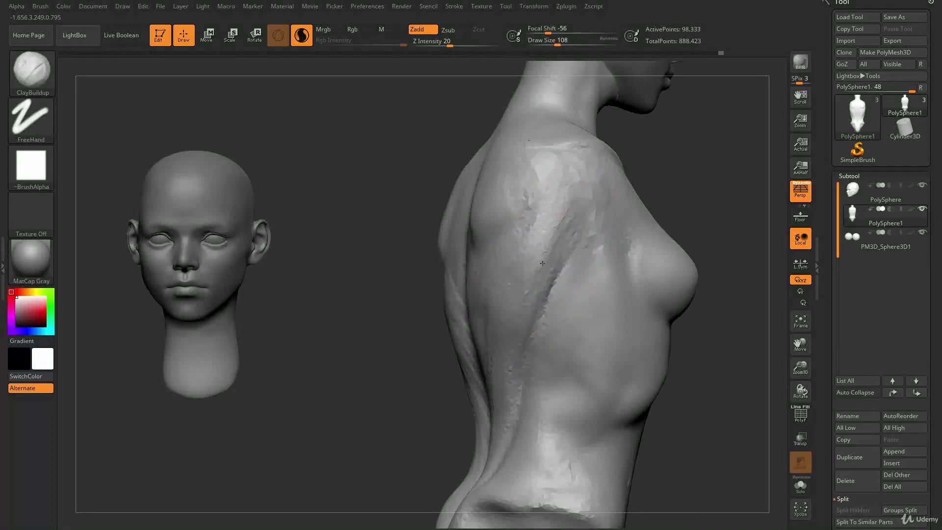
Step: Add clay down the outer edge of the latissimus below the armpit and smooth the back along the spine
{"action": "right_click_drag", "start_coordinate": [591, 234], "coordinate": [579, 236]}
{"action": "mouse_move", "coordinate": [595, 208]}
{"action": "left_mouse_down"}
{"action": "mouse_move", "coordinate": [554, 242]}
{"action": "mouse_move", "coordinate": [584, 267]}
{"action": "mouse_move", "coordinate": [564, 338]}
{"action": "left_mouse_up"}
{"action": "mouse_move", "coordinate": [682, 373]}
{"action": "left_mouse_down"}
{"action": "mouse_move", "coordinate": [711, 365]}
{"action": "mouse_move", "coordinate": [606, 245]}
{"action": "left_mouse_up"}
{"action": "mouse_move", "coordinate": [496, 154]}
{"action": "left_mouse_down", "text": "shift"}
{"action": "mouse_move", "coordinate": [488, 300]}
{"action": "mouse_move", "coordinate": [498, 338]}
{"action": "left_mouse_up", "text": "shift"}
{"action": "left_click_drag", "start_coordinate": [625, 307], "coordinate": [633, 290], "text": "shift"}
{"action": "mouse_move", "coordinate": [495, 264]}
{"action": "left_mouse_down", "text": "shift"}
{"action": "mouse_move", "coordinate": [499, 255]}
{"action": "mouse_move", "coordinate": [479, 320]}
{"action": "mouse_move", "coordinate": [498, 407]}
{"action": "left_mouse_up", "text": "shift"}
Step: Define the lower spine and the inner latissimus edge with DamStandard, and soften the lower back
{"action": "key", "text": "s"}
{"action": "key", "text": "b"}
{"action": "key", "text": "d"}
{"action": "key", "text": "s"}
{"action": "left_click_drag", "start_coordinate": [464, 290], "coordinate": [500, 393]}
{"action": "left_click_drag", "start_coordinate": [506, 358], "coordinate": [516, 387], "text": "shift"}
Step: Add clay beside the spine in the mid back with ClayBuildup and smooth the strokes
{"action": "left_click_drag", "start_coordinate": [687, 344], "coordinate": [608, 337]}
{"action": "mouse_move", "coordinate": [684, 399]}
{"action": "left_mouse_down", "text": "ctrl"}
{"action": "mouse_move", "coordinate": [707, 389]}
{"action": "mouse_move", "coordinate": [733, 396]}
{"action": "mouse_move", "coordinate": [608, 363]}
{"action": "mouse_move", "coordinate": [596, 388]}
{"action": "left_mouse_up", "text": "ctrl"}
{"action": "key", "text": "b"}
{"action": "key", "text": "c"}
{"action": "key", "text": "b"}
{"action": "mouse_move", "coordinate": [493, 245]}
{"action": "left_mouse_down"}
{"action": "mouse_move", "coordinate": [486, 280]}
{"action": "mouse_move", "coordinate": [501, 318]}
{"action": "left_mouse_up"}
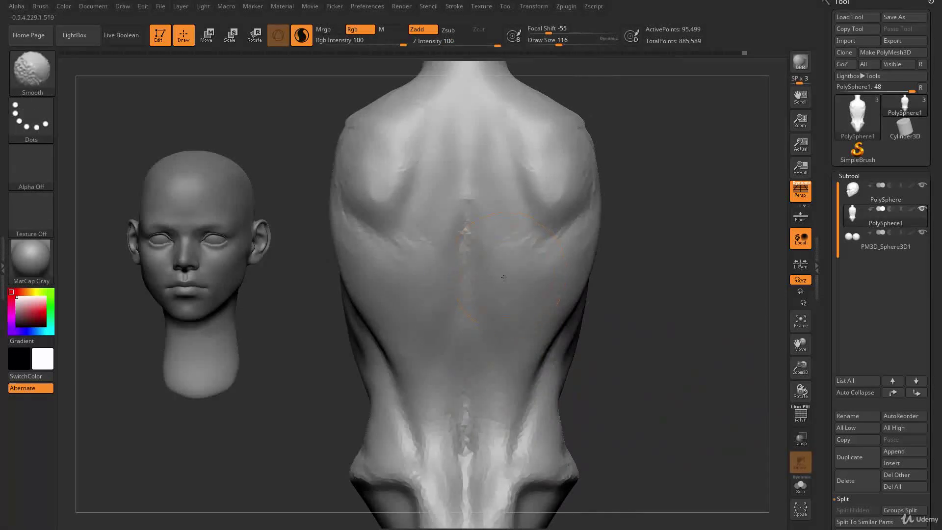
{"action": "left_click_drag", "start_coordinate": [503, 278], "coordinate": [507, 307], "text": "shift"}
Step: Paint a mask over the latissimus area from below the shoulder blade to the lower back at draw size 77
{"action": "left_click_drag", "start_coordinate": [611, 294], "coordinate": [594, 245], "text": "alt"}
{"action": "mouse_move", "coordinate": [383, 380]}
{"action": "left_mouse_down"}
{"action": "mouse_move", "coordinate": [431, 398]}
{"action": "mouse_move", "coordinate": [496, 376]}
{"action": "left_mouse_up"}
{"action": "mouse_move", "coordinate": [643, 329]}
{"action": "left_mouse_down", "text": "alt"}
{"action": "mouse_move", "coordinate": [659, 376]}
{"action": "mouse_move", "coordinate": [599, 284]}
{"action": "mouse_move", "coordinate": [502, 305]}
{"action": "mouse_move", "coordinate": [571, 308]}
{"action": "mouse_move", "coordinate": [508, 299]}
{"action": "left_mouse_up", "text": "alt"}
{"action": "key", "text": "s"}
{"action": "left_click_drag", "start_coordinate": [597, 282], "coordinate": [606, 314], "text": "alt"}
{"action": "key", "text": "s"}
{"action": "mouse_move", "coordinate": [497, 253]}
{"action": "left_mouse_down"}
{"action": "mouse_move", "coordinate": [517, 237]}
{"action": "mouse_move", "coordinate": [490, 349]}
{"action": "mouse_move", "coordinate": [530, 241]}
{"action": "left_mouse_up"}
{"action": "left_click_drag", "start_coordinate": [633, 316], "coordinate": [577, 322]}
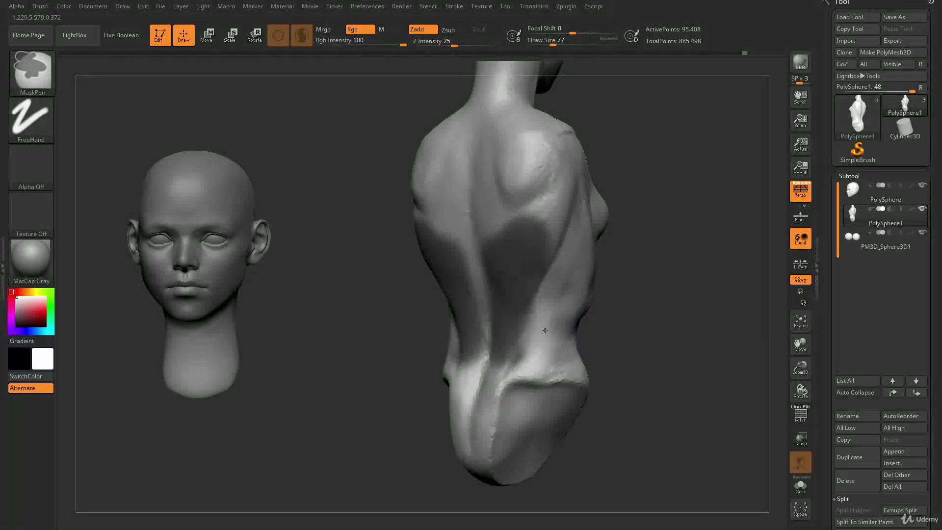
{"action": "left_click_drag", "start_coordinate": [659, 310], "coordinate": [577, 236]}
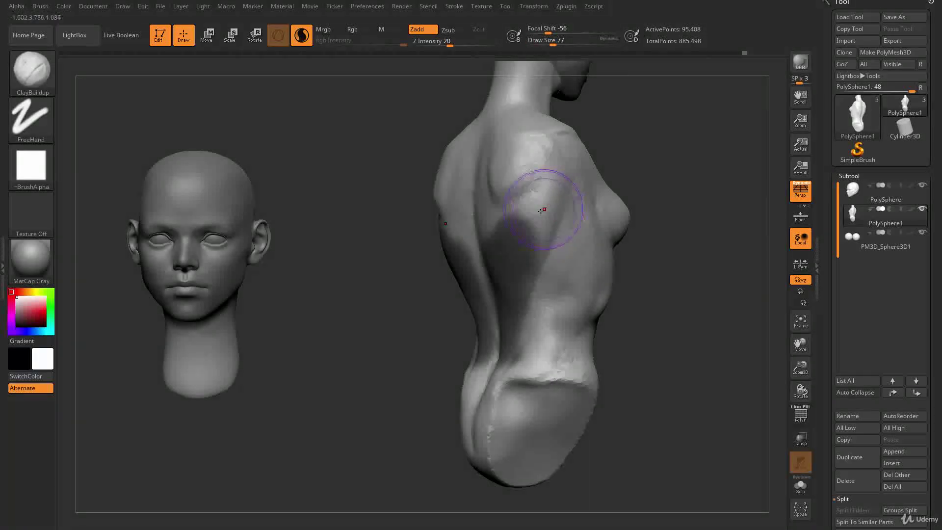
Step: Extend the mask along the side of the back toward the armpit, and clear the mask
{"action": "key", "text": "s"}
{"action": "mouse_move", "coordinate": [551, 200]}
{"action": "left_mouse_down"}
{"action": "mouse_move", "coordinate": [532, 207]}
{"action": "mouse_move", "coordinate": [528, 273]}
{"action": "left_mouse_up"}
{"action": "left_click_drag", "start_coordinate": [555, 185], "coordinate": [558, 169], "text": "ctrl"}
{"action": "left_click_drag", "start_coordinate": [654, 292], "coordinate": [720, 296]}
{"action": "left_click_drag", "start_coordinate": [639, 257], "coordinate": [660, 314], "text": "ctrl"}
Step: Refine the muscles of the lower back above the hips with ClayBuildup and DamStandard at draw size 83, and smooth them
{"action": "mouse_move", "coordinate": [644, 365]}
{"action": "left_mouse_down", "text": "alt"}
{"action": "mouse_move", "coordinate": [599, 267]}
{"action": "mouse_move", "coordinate": [583, 313]}
{"action": "left_mouse_up", "text": "alt"}
{"action": "key", "text": "s"}
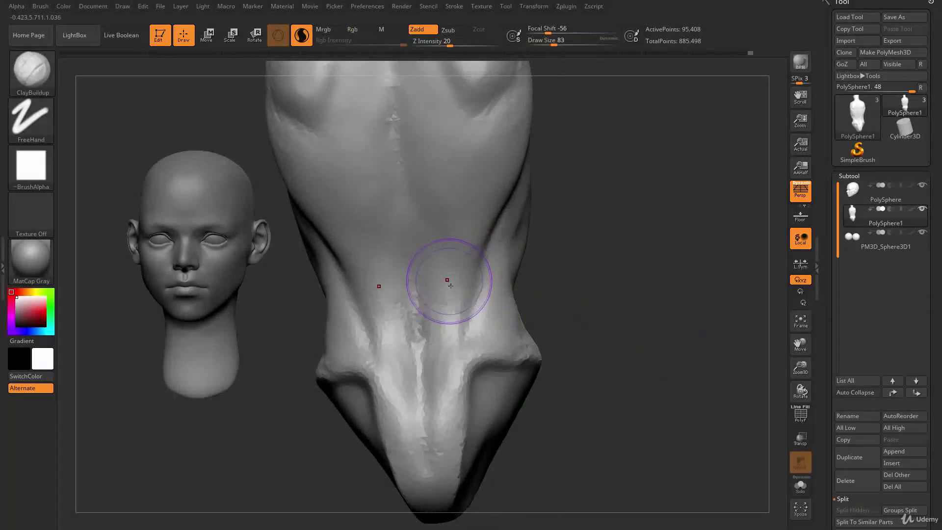
{"action": "key", "text": "b"}
{"action": "key", "text": "d"}
{"action": "key", "text": "s"}
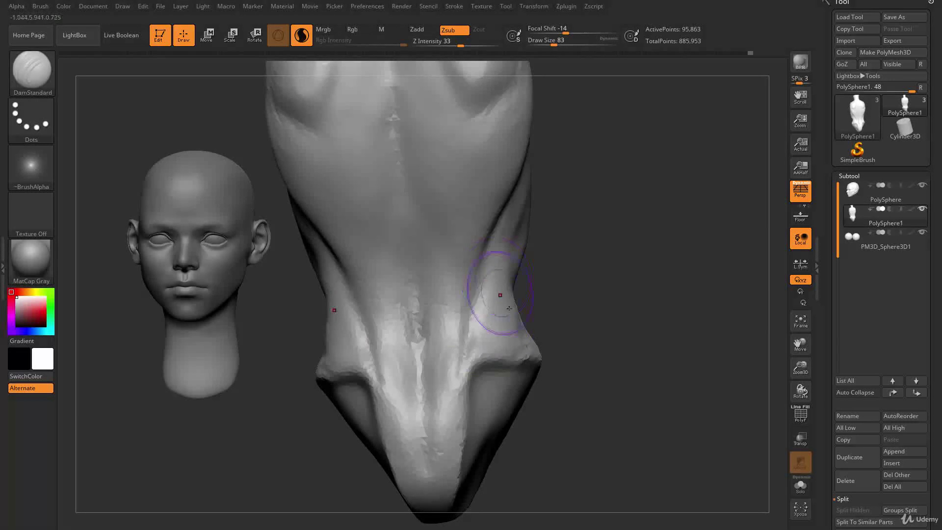
{"action": "key", "text": "b"}
{"action": "key", "text": "c"}
{"action": "key", "text": "b"}
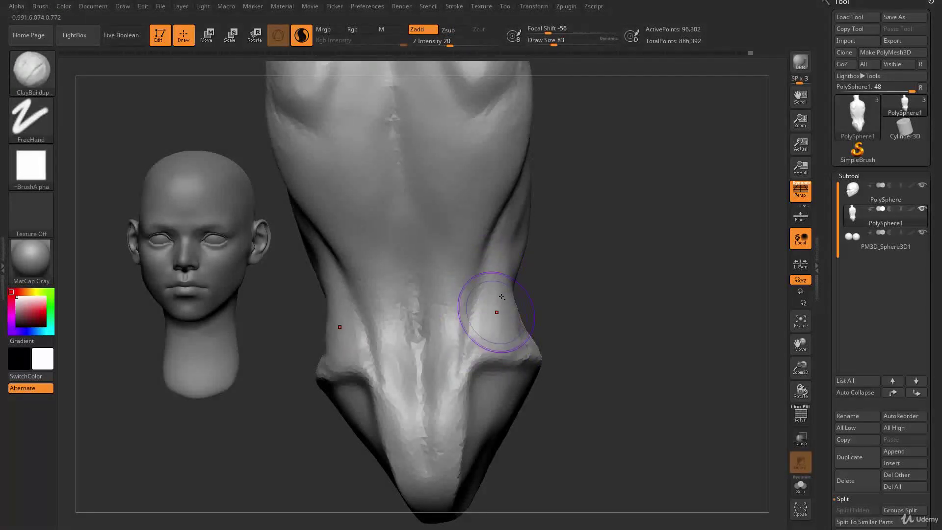
{"action": "left_click_drag", "start_coordinate": [467, 307], "coordinate": [456, 340], "text": "shift"}
Step: Build up the oblique muscles between the rib cage and the hip ridge with ClayBuildup at draw size 104
{"action": "mouse_move", "coordinate": [570, 353]}
{"action": "left_mouse_down", "text": "alt"}
{"action": "mouse_move", "coordinate": [554, 314]}
{"action": "mouse_move", "coordinate": [605, 260]}
{"action": "mouse_move", "coordinate": [582, 295]}
{"action": "left_mouse_up", "text": "alt"}
{"action": "key", "text": "s"}
{"action": "left_click_drag", "start_coordinate": [400, 280], "coordinate": [401, 280]}
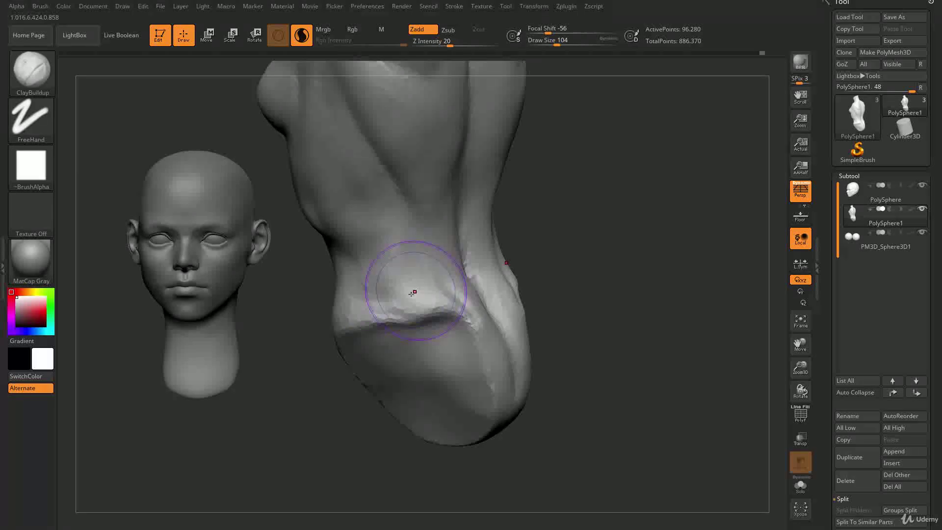
{"action": "mouse_move", "coordinate": [317, 458]}
{"action": "left_mouse_down"}
{"action": "mouse_move", "coordinate": [326, 457]}
{"action": "mouse_move", "coordinate": [299, 461]}
{"action": "mouse_move", "coordinate": [318, 445]}
{"action": "left_mouse_up"}
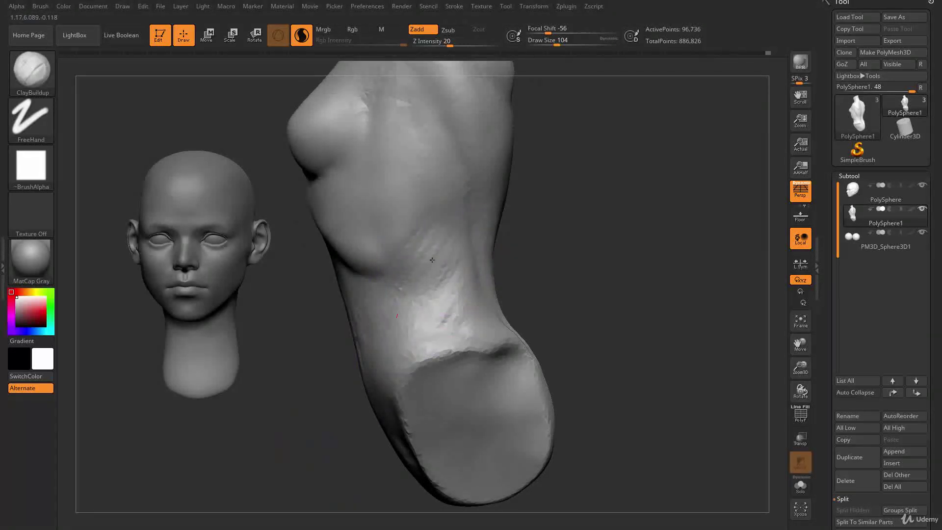
{"action": "left_click_drag", "start_coordinate": [544, 286], "coordinate": [418, 285]}
{"action": "mouse_move", "coordinate": [404, 332]}
{"action": "left_mouse_down"}
{"action": "mouse_move", "coordinate": [414, 305]}
{"action": "mouse_move", "coordinate": [375, 313]}
{"action": "mouse_move", "coordinate": [371, 297]}
{"action": "left_mouse_up"}
{"action": "left_click_drag", "start_coordinate": [496, 285], "coordinate": [437, 331]}
{"action": "mouse_move", "coordinate": [552, 311]}
{"action": "left_mouse_down"}
{"action": "mouse_move", "coordinate": [511, 326]}
{"action": "mouse_move", "coordinate": [484, 305]}
{"action": "left_mouse_up"}
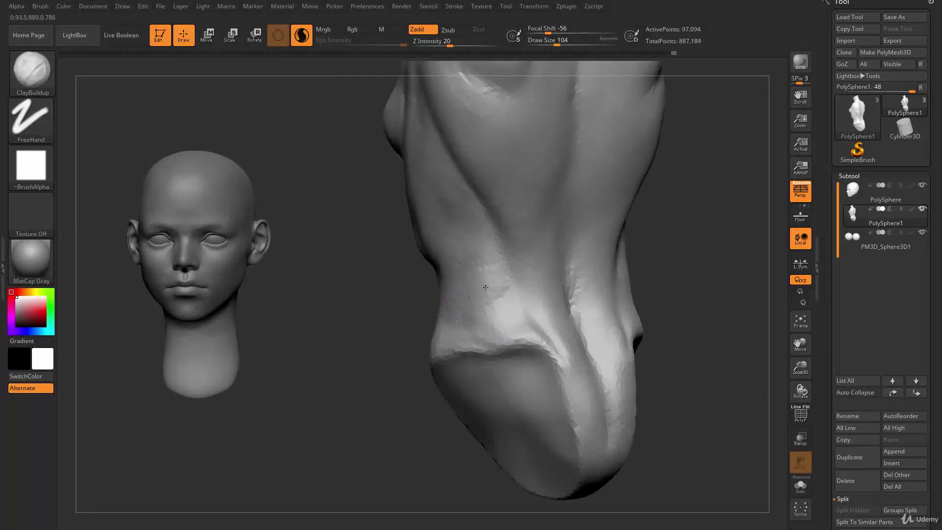
Step: Add clay to the rear of the flank above the hip ridge and smooth it into the waist
{"action": "left_click_drag", "start_coordinate": [500, 311], "coordinate": [501, 326]}
{"action": "left_click_drag", "start_coordinate": [428, 314], "coordinate": [400, 314]}
{"action": "left_click_drag", "start_coordinate": [495, 299], "coordinate": [502, 316], "text": "shift"}
{"action": "left_click_drag", "start_coordinate": [441, 313], "coordinate": [528, 309]}
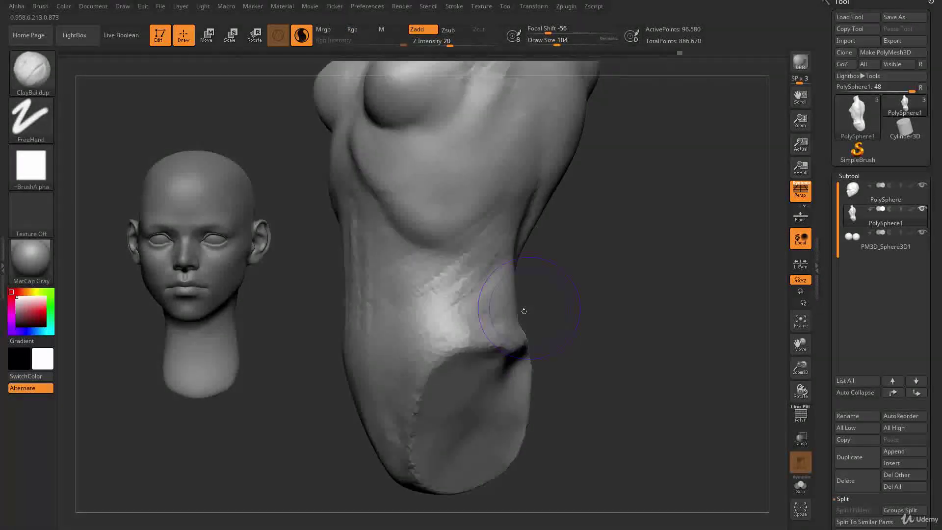
Step: Pull the waist contour inward above the hip with the Move brush and smooth the flank
{"action": "key", "text": "b"}
{"action": "key", "text": "m"}
{"action": "key", "text": "v"}
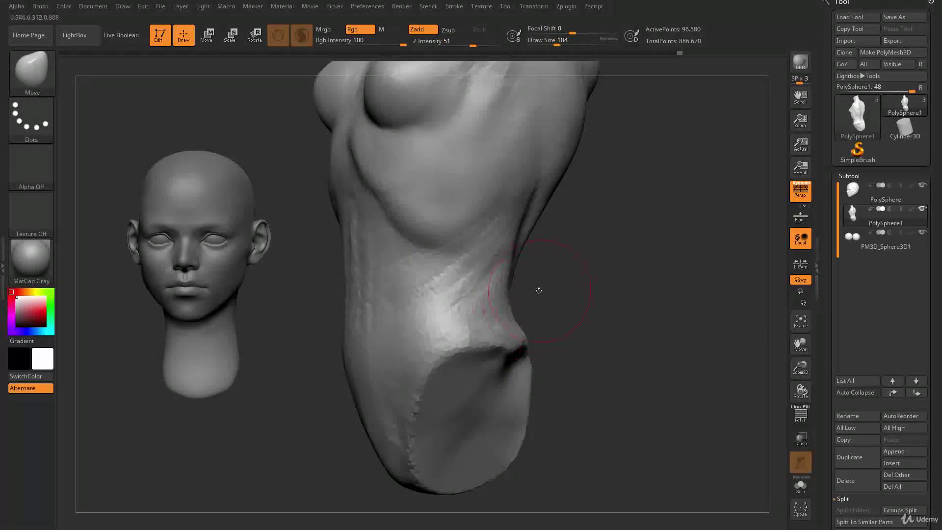
{"action": "left_click_drag", "start_coordinate": [539, 290], "coordinate": [502, 264]}
{"action": "left_click_drag", "start_coordinate": [508, 296], "coordinate": [487, 281]}
{"action": "key", "text": "shift"}
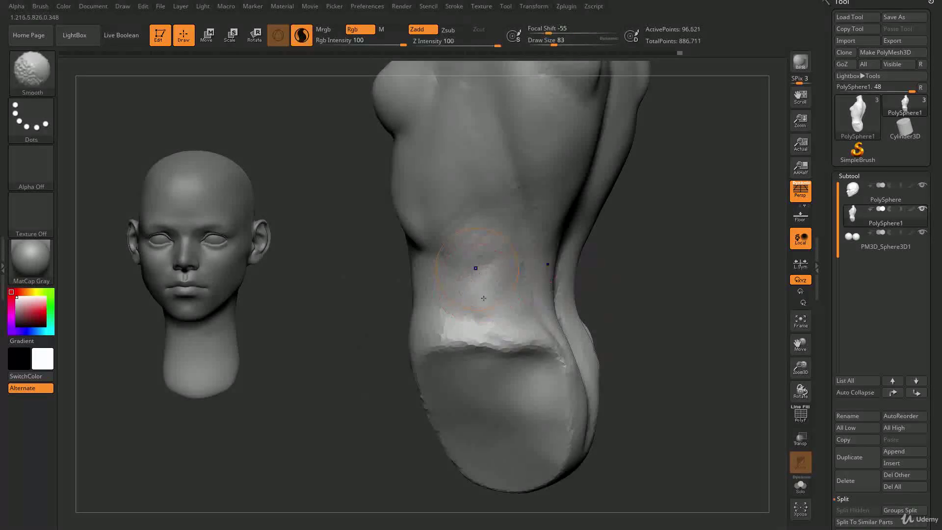
Step: Smooth the side of the waist and the lower back beside the spine
{"action": "left_click_drag", "start_coordinate": [365, 336], "coordinate": [368, 295], "text": "alt"}
{"action": "mouse_move", "coordinate": [495, 383]}
{"action": "left_mouse_down"}
{"action": "mouse_move", "coordinate": [358, 374]}
{"action": "mouse_move", "coordinate": [380, 407]}
{"action": "left_mouse_up"}
{"action": "mouse_move", "coordinate": [544, 319]}
{"action": "left_mouse_down"}
{"action": "mouse_move", "coordinate": [590, 315]}
{"action": "mouse_move", "coordinate": [452, 268]}
{"action": "left_mouse_up"}
{"action": "key", "text": "shift"}
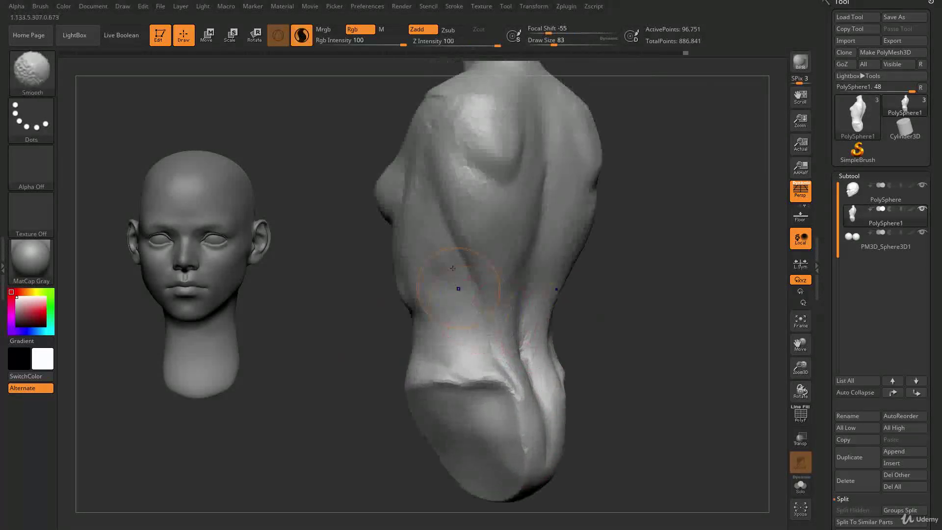
{"action": "left_click_drag", "start_coordinate": [514, 358], "coordinate": [515, 343], "text": "shift"}
{"action": "left_click_drag", "start_coordinate": [581, 326], "coordinate": [518, 295]}
Step: Rework the lower outer edge of the latissimus with ClayBuildup at draw size 90 and smooth it
{"action": "left_click_drag", "start_coordinate": [384, 329], "coordinate": [408, 319]}
{"action": "key", "text": "s"}
{"action": "left_click_drag", "start_coordinate": [462, 292], "coordinate": [464, 292]}
{"action": "key", "text": "b"}
{"action": "key", "text": "c"}
{"action": "key", "text": "b"}
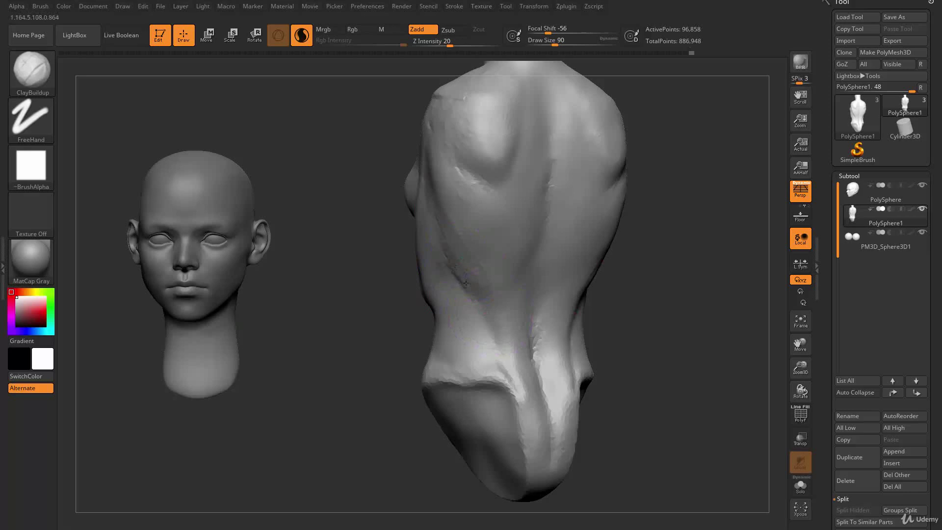
{"action": "key", "text": "shift"}
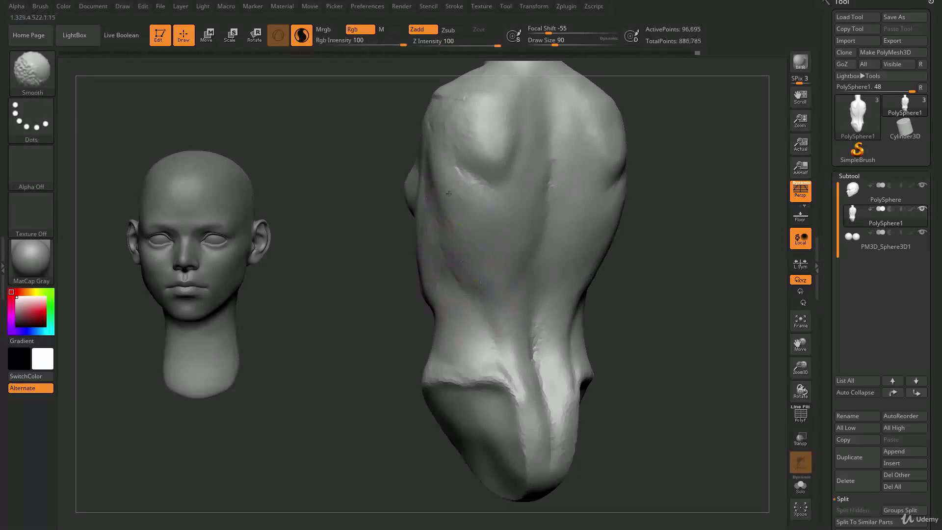
Step: Build up the front of the abdomen below the rib arch with ClayBuildup at draw size 128, and smooth the strokes
{"action": "mouse_move", "coordinate": [375, 357]}
{"action": "left_mouse_down"}
{"action": "mouse_move", "coordinate": [563, 332]}
{"action": "mouse_move", "coordinate": [608, 297]}
{"action": "mouse_move", "coordinate": [595, 290]}
{"action": "mouse_move", "coordinate": [606, 263]}
{"action": "mouse_move", "coordinate": [617, 273]}
{"action": "mouse_move", "coordinate": [649, 268]}
{"action": "left_mouse_up"}
{"action": "mouse_move", "coordinate": [551, 242]}
{"action": "left_mouse_down"}
{"action": "mouse_move", "coordinate": [541, 212]}
{"action": "mouse_move", "coordinate": [538, 245]}
{"action": "left_mouse_up"}
{"action": "mouse_move", "coordinate": [603, 235]}
{"action": "left_mouse_down"}
{"action": "mouse_move", "coordinate": [555, 219]}
{"action": "mouse_move", "coordinate": [535, 267]}
{"action": "left_mouse_up"}
{"action": "mouse_move", "coordinate": [596, 285]}
{"action": "left_mouse_down"}
{"action": "mouse_move", "coordinate": [610, 282]}
{"action": "mouse_move", "coordinate": [609, 272]}
{"action": "left_mouse_up"}
{"action": "key", "text": "bracketright"}
{"action": "key", "text": "bracketright"}
{"action": "key", "text": "bracketright"}
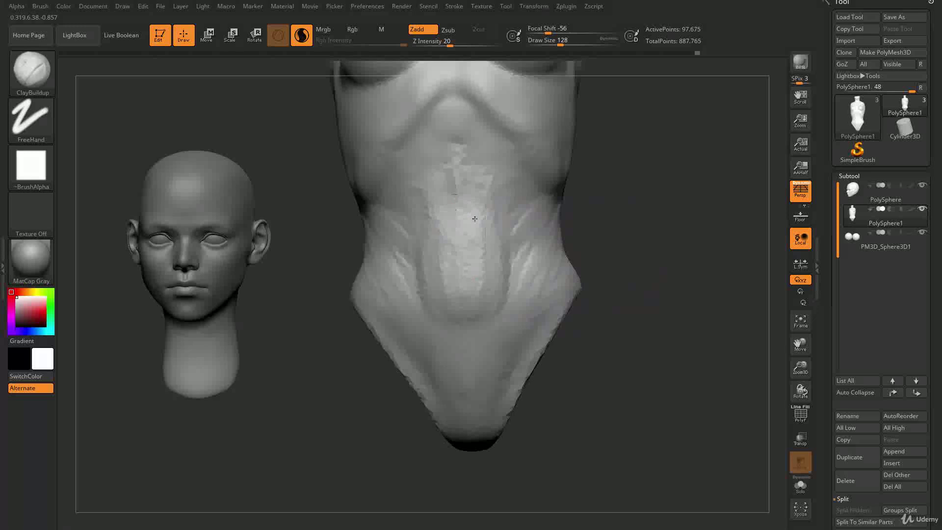
{"action": "left_click_drag", "start_coordinate": [631, 257], "coordinate": [726, 267]}
{"action": "left_click_drag", "start_coordinate": [496, 255], "coordinate": [489, 276], "text": "shift"}
Step: Adjust the belly shape with the Move brush, and blend the upper abdomen with ClayBuildup and smoothing
{"action": "left_click_drag", "start_coordinate": [552, 302], "coordinate": [509, 297]}
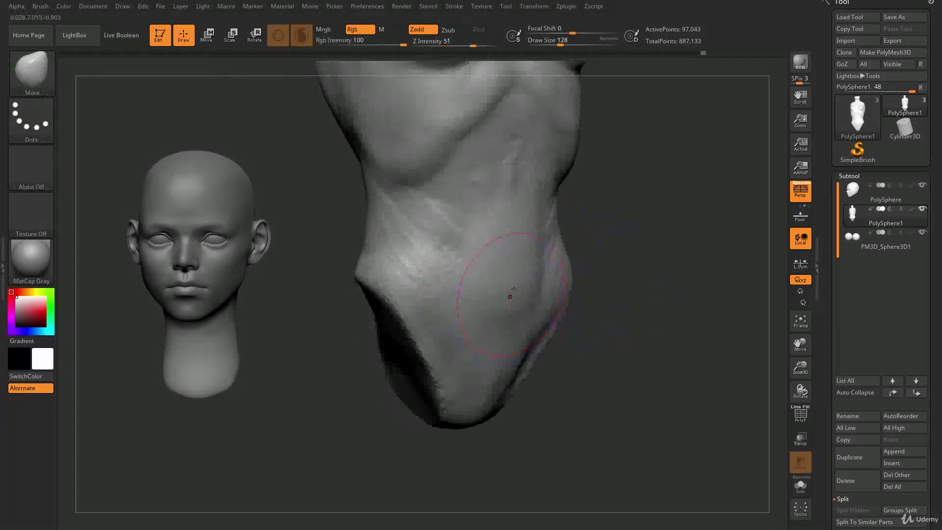
{"action": "mouse_move", "coordinate": [603, 251]}
{"action": "left_mouse_down"}
{"action": "mouse_move", "coordinate": [560, 244]}
{"action": "mouse_move", "coordinate": [513, 198]}
{"action": "left_mouse_up"}
{"action": "key", "text": "b"}
{"action": "key", "text": "c"}
{"action": "key", "text": "b"}
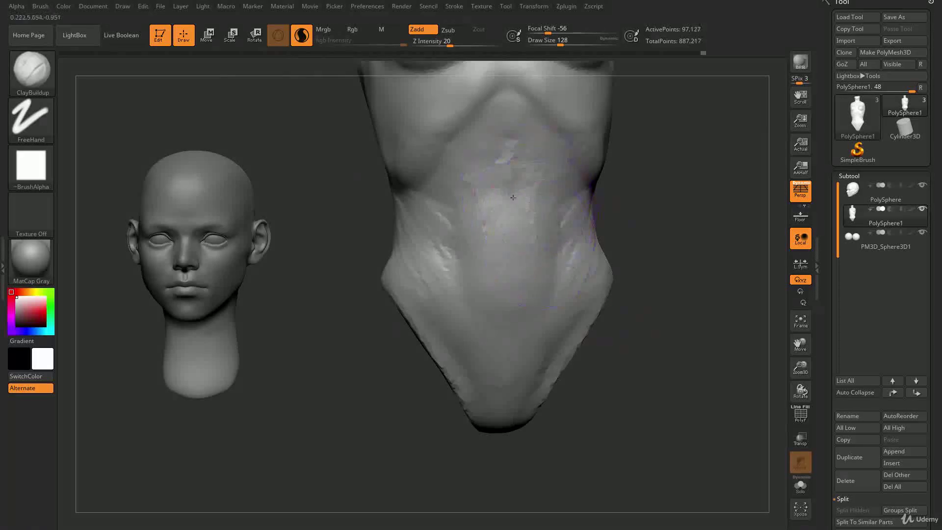
{"action": "left_click_drag", "start_coordinate": [531, 283], "coordinate": [532, 296], "text": "shift"}
{"action": "left_click_drag", "start_coordinate": [652, 251], "coordinate": [618, 244]}
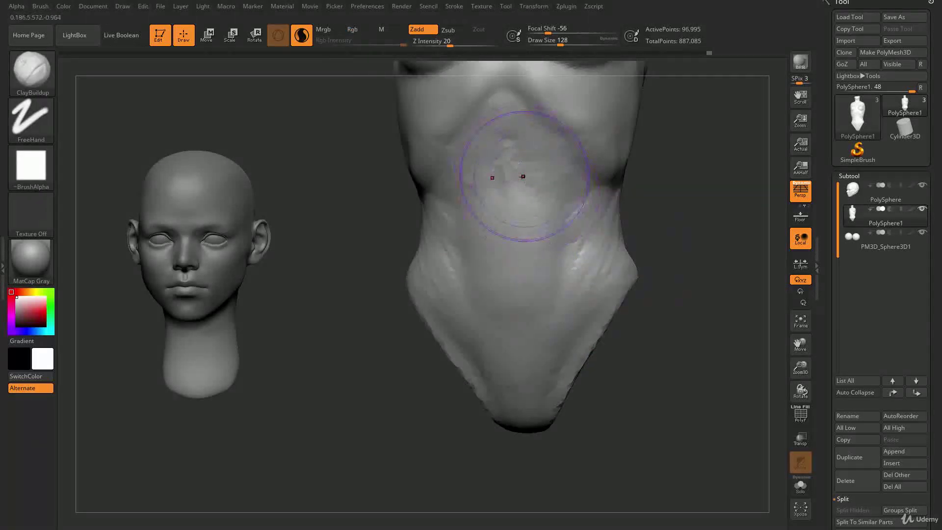
{"action": "mouse_move", "coordinate": [545, 197]}
{"action": "left_mouse_down"}
{"action": "mouse_move", "coordinate": [555, 249]}
{"action": "mouse_move", "coordinate": [522, 240]}
{"action": "mouse_move", "coordinate": [526, 196]}
{"action": "mouse_move", "coordinate": [544, 239]}
{"action": "left_mouse_up"}
{"action": "left_click_drag", "start_coordinate": [668, 222], "coordinate": [648, 226]}
{"action": "mouse_move", "coordinate": [653, 268]}
{"action": "left_mouse_down", "text": "alt"}
{"action": "mouse_move", "coordinate": [624, 250]}
{"action": "mouse_move", "coordinate": [643, 251]}
{"action": "mouse_move", "coordinate": [626, 275]}
{"action": "mouse_move", "coordinate": [649, 281]}
{"action": "left_mouse_up", "text": "alt"}
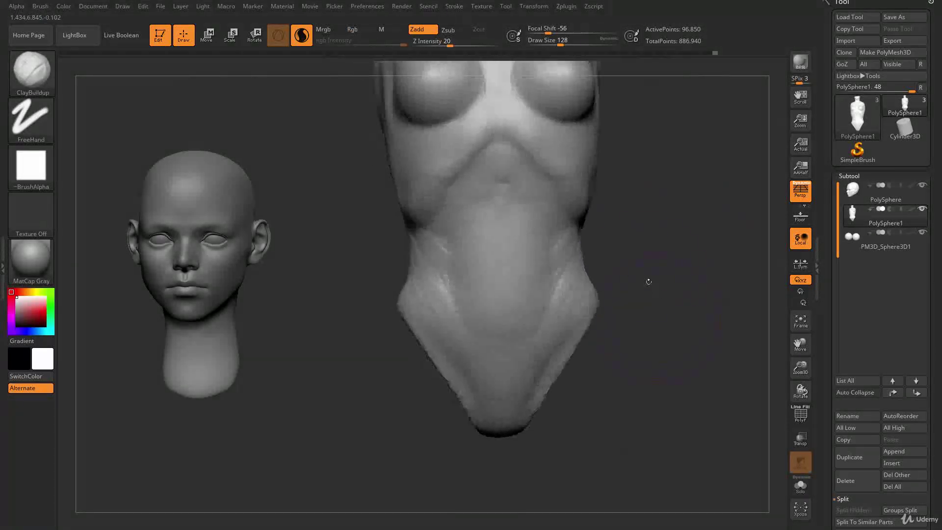
Step: Build up the rounded lower belly with ClayBuildup strokes at draw size 83 and smooth its outline
{"action": "key", "text": "s"}
{"action": "left_click_drag", "start_coordinate": [591, 253], "coordinate": [581, 254]}
{"action": "left_click_drag", "start_coordinate": [640, 219], "coordinate": [634, 243], "text": "alt"}
{"action": "key", "text": "s"}
{"action": "mouse_move", "coordinate": [486, 332]}
{"action": "left_mouse_down"}
{"action": "mouse_move", "coordinate": [479, 336]}
{"action": "mouse_move", "coordinate": [514, 340]}
{"action": "mouse_move", "coordinate": [473, 270]}
{"action": "mouse_move", "coordinate": [511, 252]}
{"action": "mouse_move", "coordinate": [524, 257]}
{"action": "mouse_move", "coordinate": [466, 350]}
{"action": "mouse_move", "coordinate": [521, 308]}
{"action": "left_mouse_up"}
{"action": "key", "text": "s"}
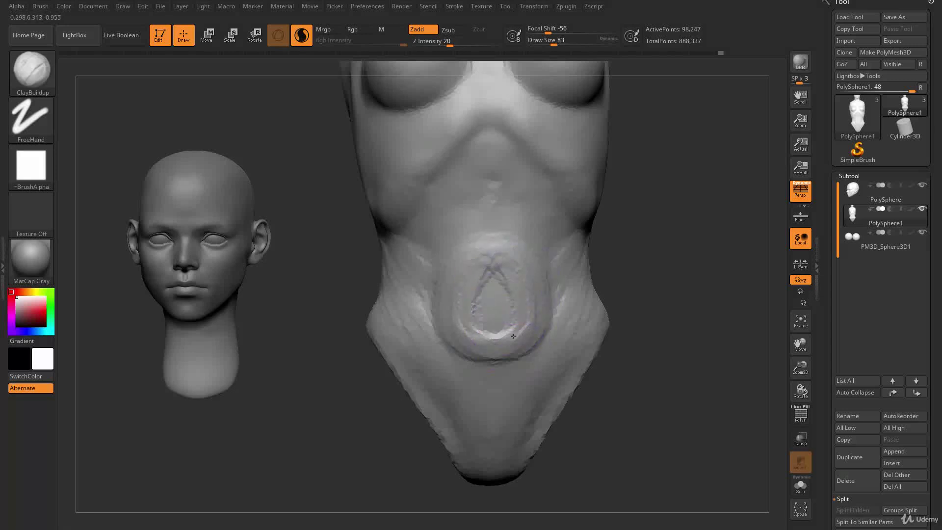
{"action": "left_click_drag", "start_coordinate": [611, 299], "coordinate": [512, 260]}
{"action": "key", "text": "shift"}
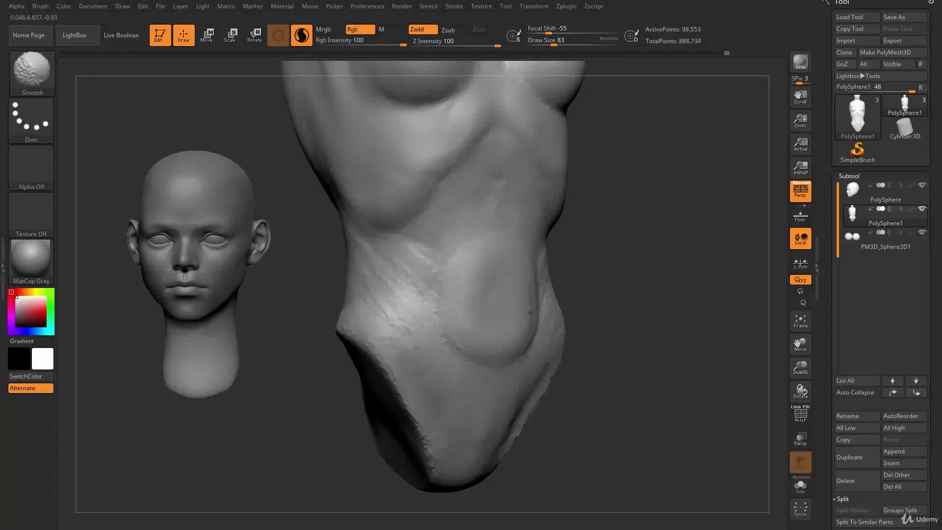
{"action": "left_click_drag", "start_coordinate": [533, 315], "coordinate": [535, 338], "text": "shift"}
Step: Set the draw size to 112 and smooth the transition from the lower belly into the pubic area
{"action": "left_click_drag", "start_coordinate": [673, 399], "coordinate": [607, 315], "text": "alt"}
{"action": "key", "text": "s"}
{"action": "mouse_move", "coordinate": [462, 294]}
{"action": "left_mouse_down"}
{"action": "mouse_move", "coordinate": [513, 267]}
{"action": "mouse_move", "coordinate": [508, 293]}
{"action": "left_mouse_up"}
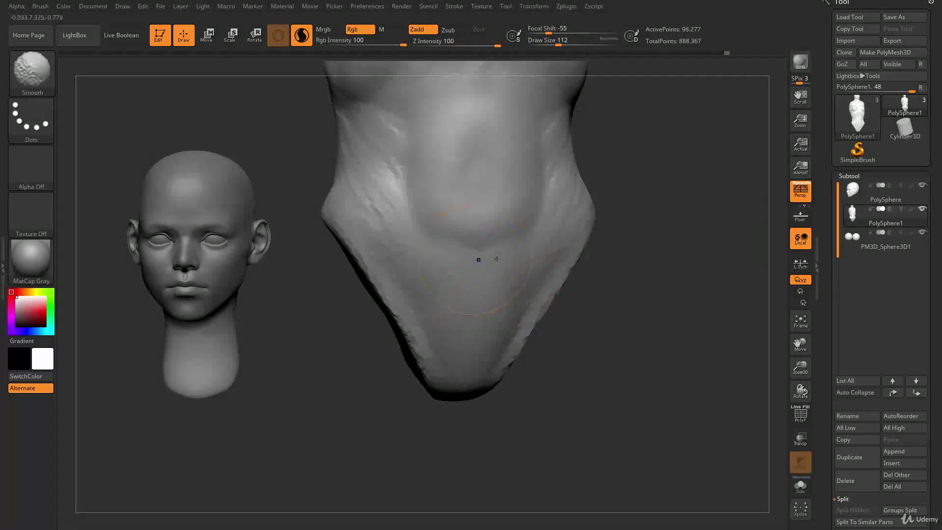
Step: Switch to the Move brush at draw size 140 and adjust the shape of the abdomen
{"action": "key", "text": "b"}
{"action": "key", "text": "m"}
{"action": "key", "text": "v"}
{"action": "left_click_drag", "start_coordinate": [623, 293], "coordinate": [654, 288]}
{"action": "left_click_drag", "start_coordinate": [597, 275], "coordinate": [476, 271]}
{"action": "key", "text": "bracketright"}
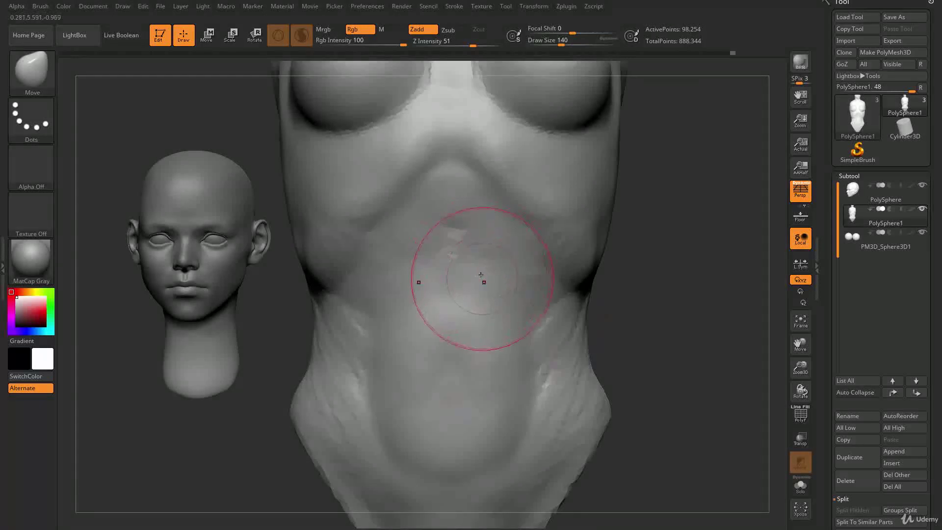
Step: Build up the upper abdomen beneath the rib arch with ClayBuildup at draw size 97 and smooth it
{"action": "right_click_drag", "start_coordinate": [476, 269], "coordinate": [476, 247]}
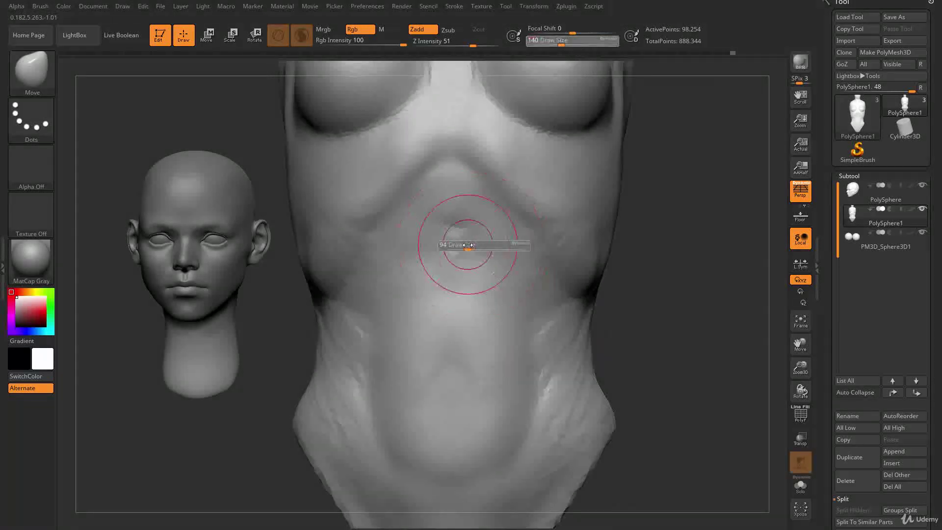
{"action": "key", "text": "b"}
{"action": "key", "text": "c"}
{"action": "key", "text": "b"}
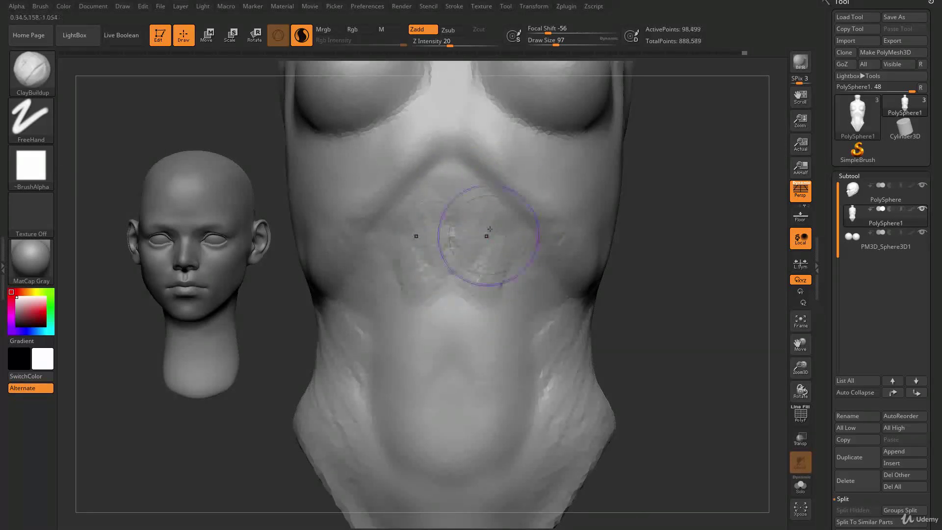
{"action": "key", "text": "shift"}
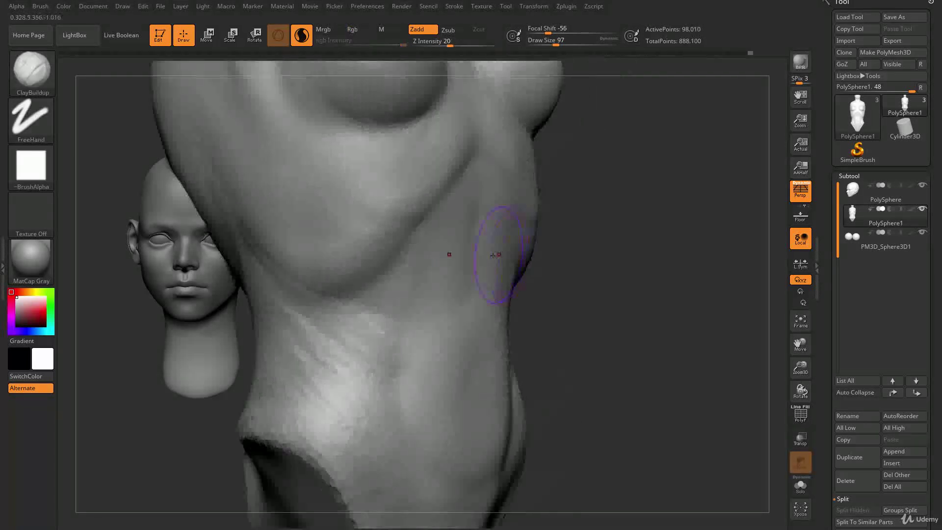
Step: Push the upper abdomen inward beneath the rib cage with the Move brush at draw size 223
{"action": "key", "text": "s"}
{"action": "key", "text": "s"}
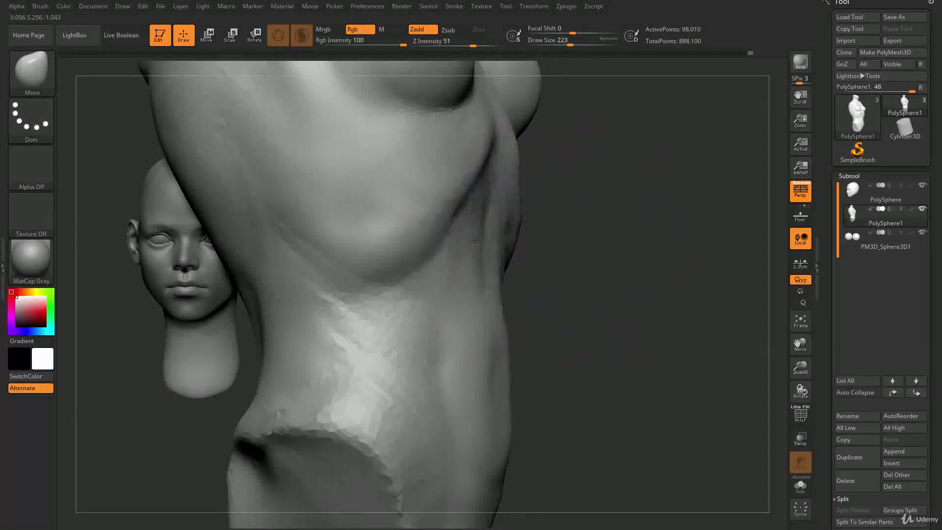
{"action": "left_click_drag", "start_coordinate": [474, 241], "coordinate": [453, 241]}
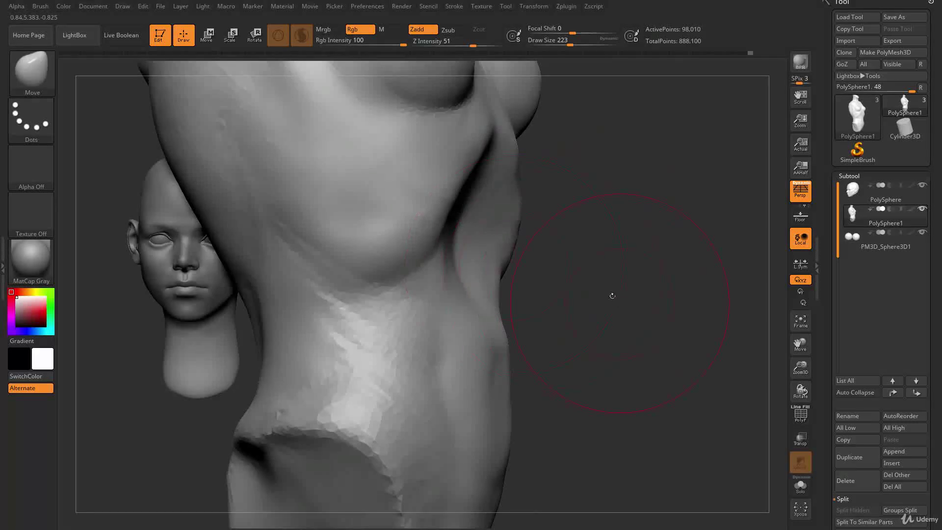
{"action": "left_click_drag", "start_coordinate": [612, 295], "coordinate": [610, 267], "text": "alt"}
{"action": "mouse_move", "coordinate": [610, 268]}
{"action": "left_mouse_down"}
{"action": "mouse_move", "coordinate": [545, 290]}
{"action": "mouse_move", "coordinate": [599, 309]}
{"action": "mouse_move", "coordinate": [616, 284]}
{"action": "mouse_move", "coordinate": [538, 283]}
{"action": "left_mouse_up"}
Step: Switch to ClayBuildup at draw size 94, then build up and smooth the side of the abdomen beneath the rib cage
{"action": "key", "text": "s"}
{"action": "mouse_move", "coordinate": [644, 265]}
{"action": "left_mouse_down", "text": "alt"}
{"action": "mouse_move", "coordinate": [625, 244]}
{"action": "mouse_move", "coordinate": [628, 283]}
{"action": "left_mouse_up", "text": "alt"}
{"action": "key", "text": "b"}
{"action": "key", "text": "c"}
{"action": "key", "text": "b"}
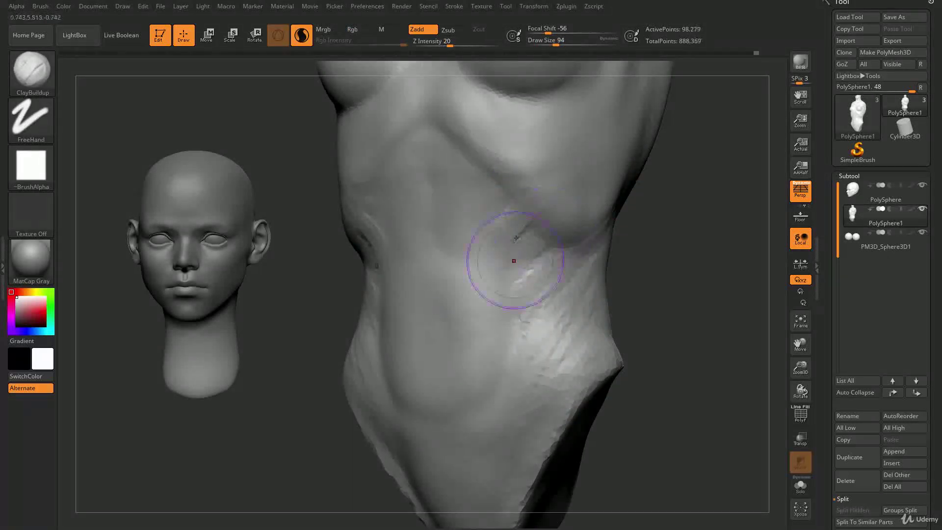
{"action": "key", "text": "shift"}
{"action": "left_click_drag", "start_coordinate": [516, 243], "coordinate": [544, 275], "text": "shift"}
Step: Build up the obliques between the waist and hip with ClayBuildup at draw size 90
{"action": "mouse_move", "coordinate": [319, 392]}
{"action": "left_mouse_down", "text": "alt"}
{"action": "mouse_move", "coordinate": [370, 383]}
{"action": "mouse_move", "coordinate": [378, 363]}
{"action": "mouse_move", "coordinate": [387, 392]}
{"action": "left_mouse_up", "text": "alt"}
{"action": "mouse_move", "coordinate": [656, 262]}
{"action": "left_mouse_down"}
{"action": "mouse_move", "coordinate": [633, 260]}
{"action": "mouse_move", "coordinate": [661, 253]}
{"action": "mouse_move", "coordinate": [633, 258]}
{"action": "mouse_move", "coordinate": [648, 256]}
{"action": "mouse_move", "coordinate": [641, 242]}
{"action": "mouse_move", "coordinate": [599, 280]}
{"action": "left_mouse_up"}
{"action": "key", "text": "s"}
{"action": "left_click_drag", "start_coordinate": [614, 241], "coordinate": [606, 257], "text": "alt"}
{"action": "key", "text": "s"}
{"action": "left_click_drag", "start_coordinate": [553, 228], "coordinate": [534, 221]}
{"action": "key", "text": "s"}
{"action": "mouse_move", "coordinate": [604, 241]}
{"action": "left_mouse_down"}
{"action": "mouse_move", "coordinate": [570, 263]}
{"action": "mouse_move", "coordinate": [536, 264]}
{"action": "left_mouse_up"}
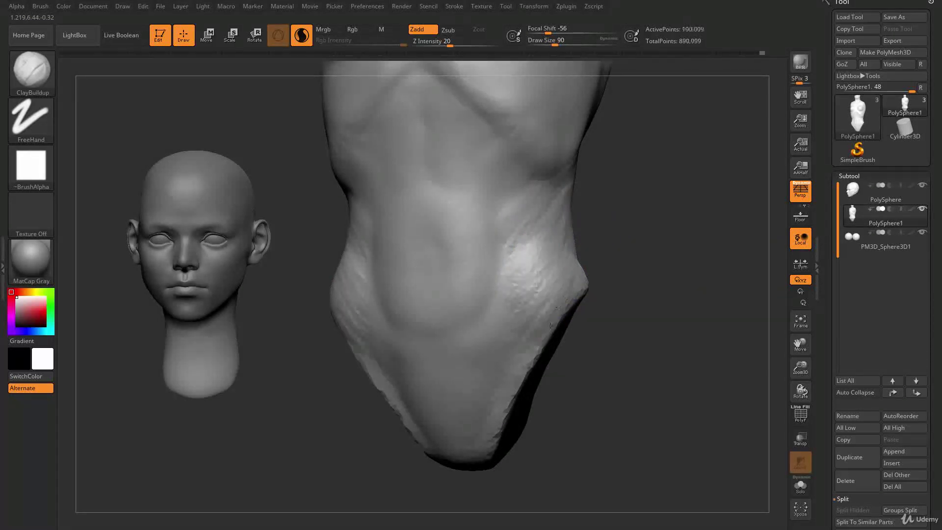
Step: Mark the rib arch, lower abdomen and oblique with mask strokes, then clear the mask
{"action": "left_click_drag", "start_coordinate": [551, 269], "coordinate": [557, 264], "text": "ctrl"}
{"action": "mouse_move", "coordinate": [478, 231]}
{"action": "left_mouse_down", "text": "ctrl"}
{"action": "mouse_move", "coordinate": [458, 216]}
{"action": "mouse_move", "coordinate": [432, 265]}
{"action": "mouse_move", "coordinate": [435, 218]}
{"action": "left_mouse_up", "text": "ctrl"}
{"action": "left_click_drag", "start_coordinate": [493, 106], "coordinate": [532, 153], "text": "ctrl"}
{"action": "left_click_drag", "start_coordinate": [595, 198], "coordinate": [539, 194]}
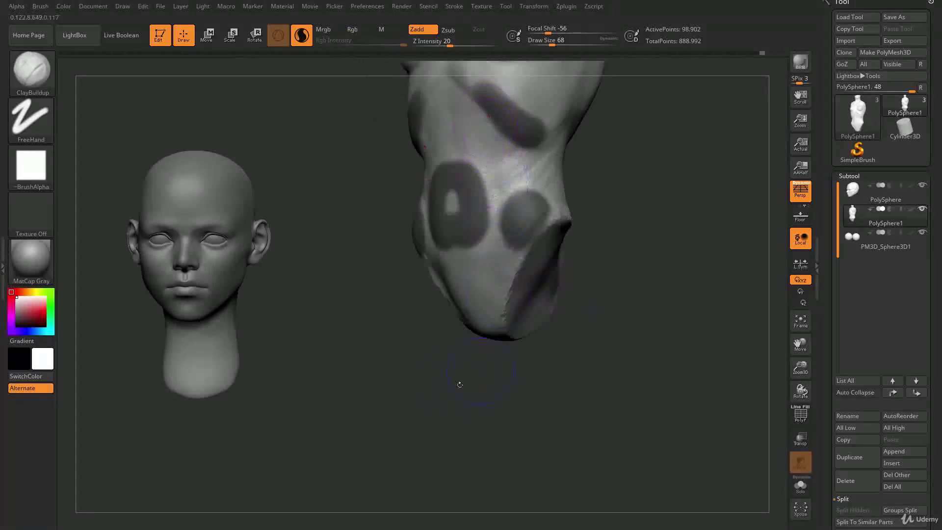
{"action": "left_click_drag", "start_coordinate": [477, 376], "coordinate": [584, 280]}
{"action": "mouse_move", "coordinate": [571, 330]}
{"action": "left_mouse_down", "text": "ctrl"}
{"action": "mouse_move", "coordinate": [584, 344]}
{"action": "mouse_move", "coordinate": [581, 368]}
{"action": "mouse_move", "coordinate": [613, 358]}
{"action": "left_mouse_up", "text": "ctrl"}
Step: Smooth the obliques above the hip and the side of the waist at draw size 68
{"action": "left_click_drag", "start_coordinate": [530, 259], "coordinate": [533, 286], "text": "shift"}
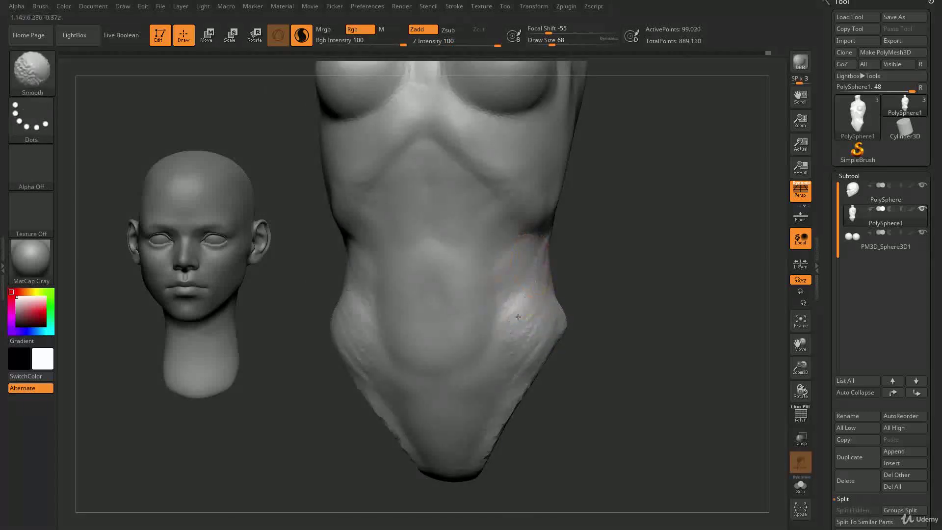
{"action": "mouse_move", "coordinate": [608, 281]}
{"action": "left_mouse_down"}
{"action": "mouse_move", "coordinate": [631, 295]}
{"action": "mouse_move", "coordinate": [633, 250]}
{"action": "mouse_move", "coordinate": [642, 321]}
{"action": "mouse_move", "coordinate": [612, 314]}
{"action": "left_mouse_up"}
{"action": "left_click_drag", "start_coordinate": [515, 241], "coordinate": [502, 260], "text": "shift"}
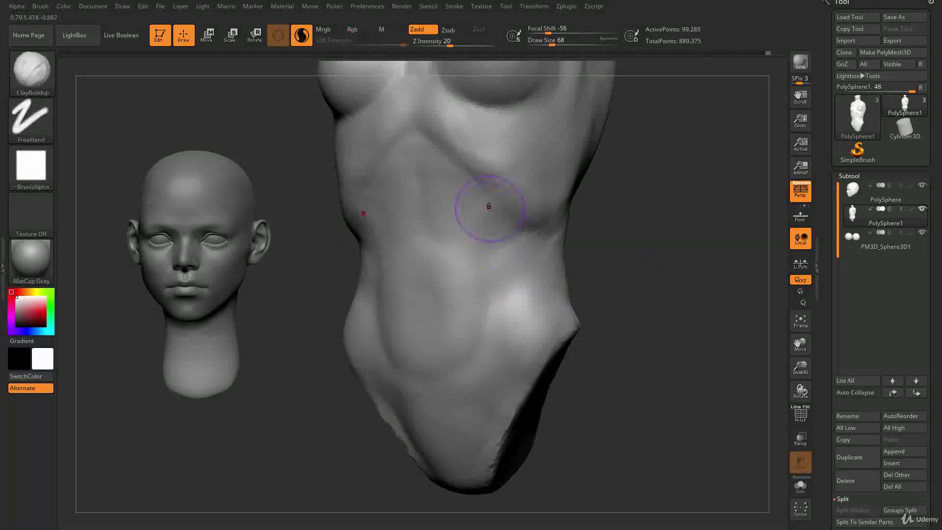
Step: Define the lower edge of the rib cage with the DamStandard brush at draw size 68 and smooth it
{"action": "key", "text": "b"}
{"action": "key", "text": "d"}
{"action": "key", "text": "s"}
{"action": "mouse_move", "coordinate": [484, 206]}
{"action": "left_mouse_down", "text": "shift"}
{"action": "mouse_move", "coordinate": [492, 221]}
{"action": "mouse_move", "coordinate": [524, 228]}
{"action": "left_mouse_up", "text": "shift"}
{"action": "mouse_move", "coordinate": [616, 250]}
{"action": "left_mouse_down", "text": "alt"}
{"action": "mouse_move", "coordinate": [624, 208]}
{"action": "mouse_move", "coordinate": [633, 246]}
{"action": "left_mouse_up", "text": "alt"}
{"action": "mouse_move", "coordinate": [633, 245]}
{"action": "left_mouse_down"}
{"action": "mouse_move", "coordinate": [606, 250]}
{"action": "mouse_move", "coordinate": [620, 292]}
{"action": "left_mouse_up"}
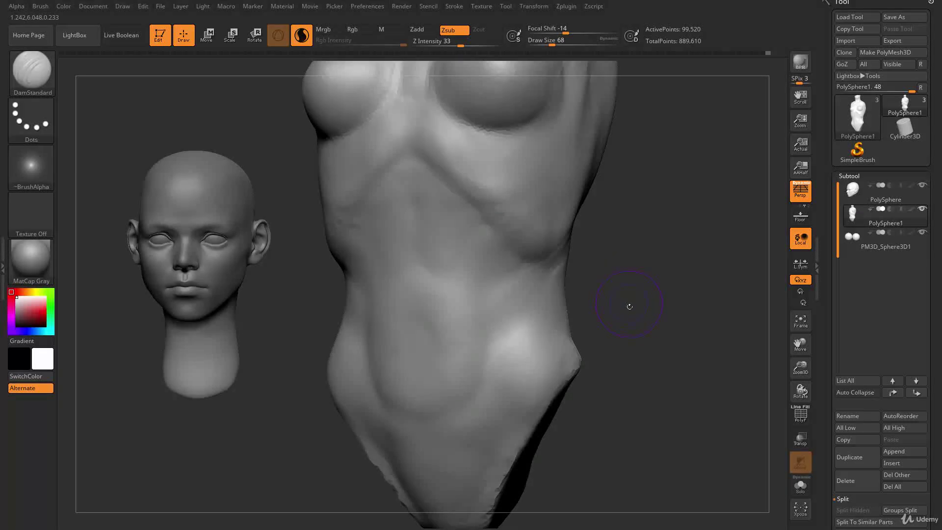
{"action": "left_click_drag", "start_coordinate": [626, 317], "coordinate": [583, 295]}
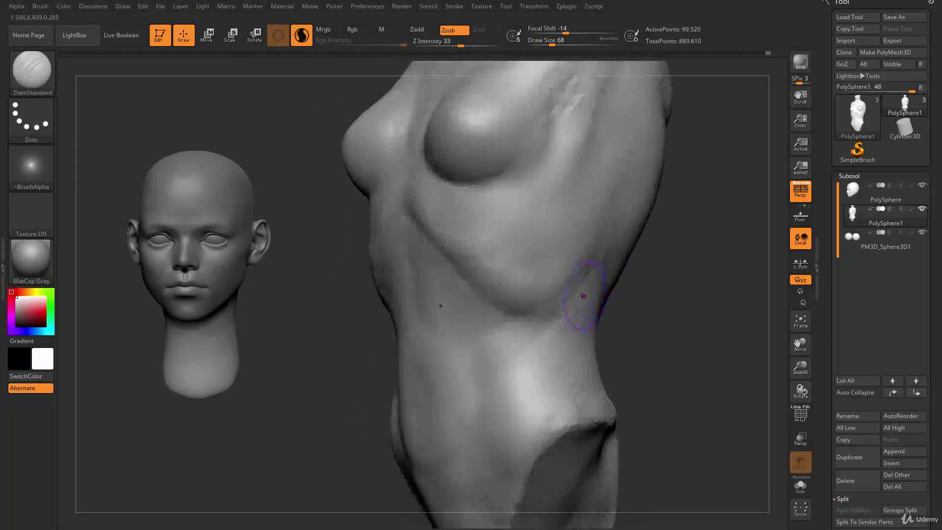
{"action": "mouse_move", "coordinate": [648, 304]}
{"action": "left_mouse_down"}
{"action": "mouse_move", "coordinate": [550, 311]}
{"action": "mouse_move", "coordinate": [581, 279]}
{"action": "left_mouse_up"}
{"action": "key", "text": "shift"}
Step: Refine the rib cage edge from the opposite side with DamStandard at draw size 80 and smooth it
{"action": "left_click_drag", "start_coordinate": [680, 314], "coordinate": [609, 255], "text": "alt"}
{"action": "mouse_move", "coordinate": [412, 365]}
{"action": "left_mouse_down"}
{"action": "mouse_move", "coordinate": [461, 375]}
{"action": "mouse_move", "coordinate": [432, 366]}
{"action": "mouse_move", "coordinate": [456, 367]}
{"action": "mouse_move", "coordinate": [439, 367]}
{"action": "mouse_move", "coordinate": [441, 407]}
{"action": "left_mouse_up"}
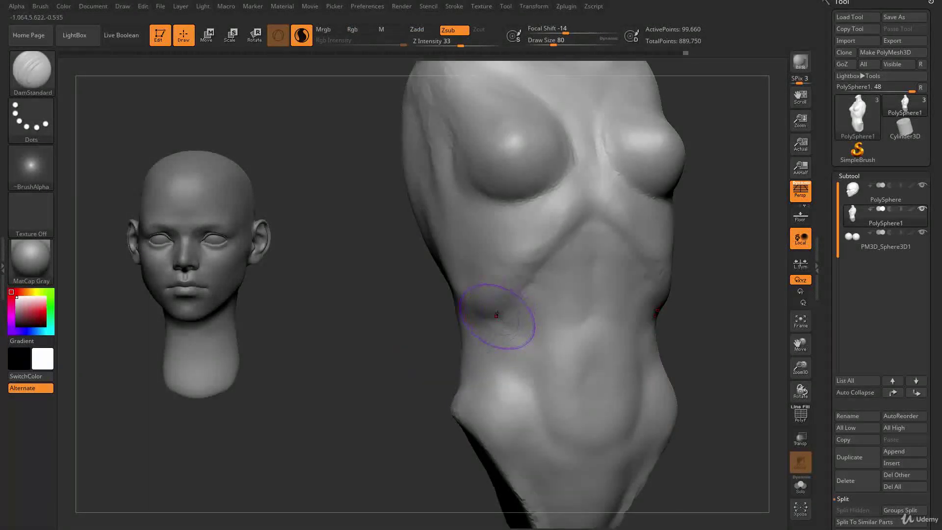
{"action": "left_click_drag", "start_coordinate": [416, 348], "coordinate": [407, 340]}
{"action": "left_click_drag", "start_coordinate": [712, 294], "coordinate": [662, 290]}
{"action": "left_click_drag", "start_coordinate": [662, 290], "coordinate": [640, 353], "text": "alt"}
{"action": "left_click_drag", "start_coordinate": [526, 216], "coordinate": [521, 196], "text": "shift"}
{"action": "mouse_move", "coordinate": [658, 338]}
{"action": "left_mouse_down"}
{"action": "mouse_move", "coordinate": [491, 363]}
{"action": "mouse_move", "coordinate": [433, 349]}
{"action": "mouse_move", "coordinate": [454, 341]}
{"action": "mouse_move", "coordinate": [444, 373]}
{"action": "left_mouse_up"}
{"action": "mouse_move", "coordinate": [646, 292]}
{"action": "left_mouse_down", "text": "alt"}
{"action": "mouse_move", "coordinate": [647, 272]}
{"action": "mouse_move", "coordinate": [650, 314]}
{"action": "left_mouse_up", "text": "alt"}
Step: Build up the lower rib arch with ClayBuildup at draw size 87 and smooth its transition into the abdomen
{"action": "key", "text": "s"}
{"action": "left_click_drag", "start_coordinate": [465, 245], "coordinate": [466, 246]}
{"action": "key", "text": "b"}
{"action": "key", "text": "c"}
{"action": "key", "text": "b"}
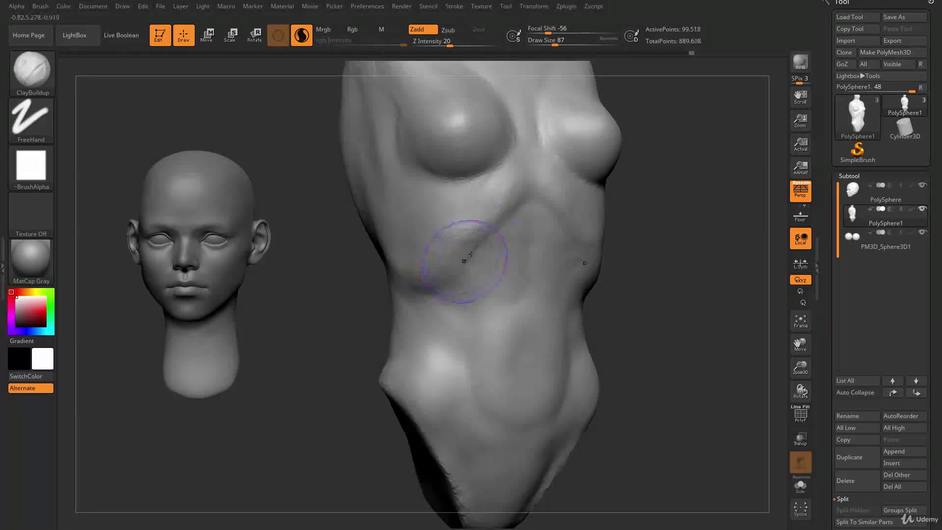
{"action": "key", "text": "shift"}
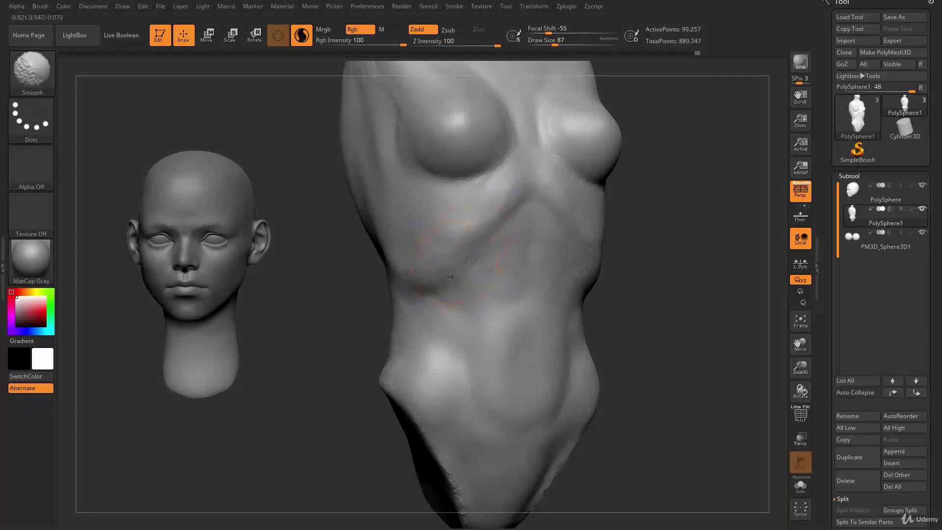
{"action": "mouse_move", "coordinate": [660, 260]}
{"action": "left_mouse_down"}
{"action": "mouse_move", "coordinate": [606, 258]}
{"action": "mouse_move", "coordinate": [568, 193]}
{"action": "mouse_move", "coordinate": [652, 280]}
{"action": "mouse_move", "coordinate": [622, 252]}
{"action": "mouse_move", "coordinate": [668, 270]}
{"action": "mouse_move", "coordinate": [579, 255]}
{"action": "left_mouse_up"}
{"action": "key", "text": "shift"}
{"action": "mouse_move", "coordinate": [672, 282]}
{"action": "left_mouse_down"}
{"action": "mouse_move", "coordinate": [697, 294]}
{"action": "mouse_move", "coordinate": [687, 312]}
{"action": "mouse_move", "coordinate": [660, 299]}
{"action": "mouse_move", "coordinate": [649, 321]}
{"action": "mouse_move", "coordinate": [594, 317]}
{"action": "mouse_move", "coordinate": [578, 329]}
{"action": "left_mouse_up"}
Step: Sculpt the side of the lower back with ClayBuildup at draw size 68 and smooth it
{"action": "key", "text": "s"}
{"action": "left_click_drag", "start_coordinate": [577, 330], "coordinate": [584, 330]}
{"action": "mouse_move", "coordinate": [592, 334]}
{"action": "right_mouse_down"}
{"action": "mouse_move", "coordinate": [631, 343]}
{"action": "mouse_move", "coordinate": [368, 343]}
{"action": "right_mouse_up"}
{"action": "right_click_drag", "start_coordinate": [444, 361], "coordinate": [606, 344], "text": "alt"}
{"action": "right_click_drag", "start_coordinate": [748, 284], "coordinate": [647, 274]}
{"action": "key", "text": "s"}
{"action": "left_click_drag", "start_coordinate": [575, 275], "coordinate": [563, 276]}
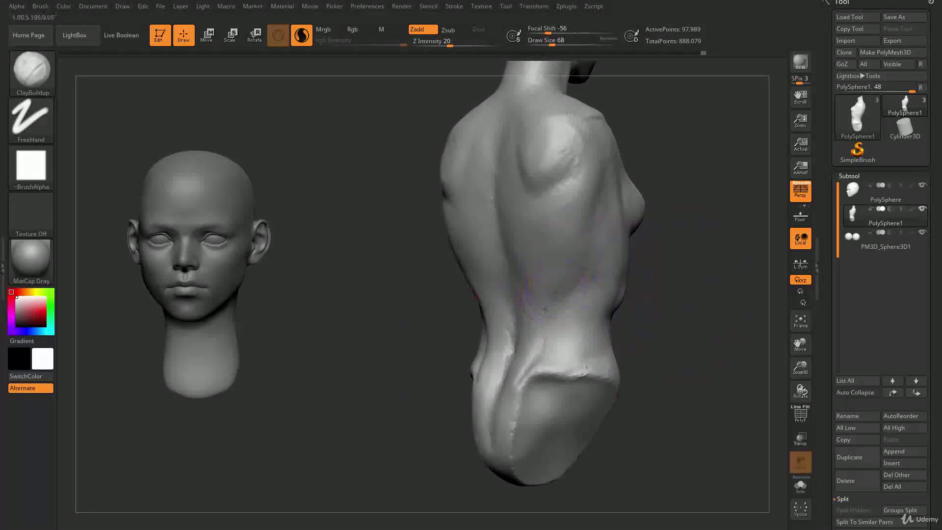
{"action": "key", "text": "shift"}
Step: Save the project and acknowledge the abnormal termination message to store the project in the QuickSave folder
{"action": "key", "text": "ctrl+s"}
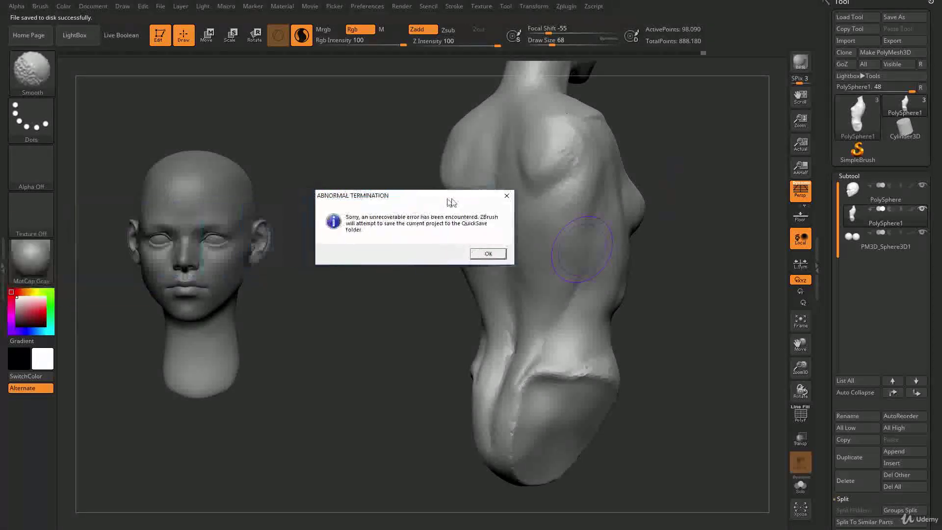
{"action": "left_click_drag", "start_coordinate": [453, 199], "coordinate": [455, 217]}
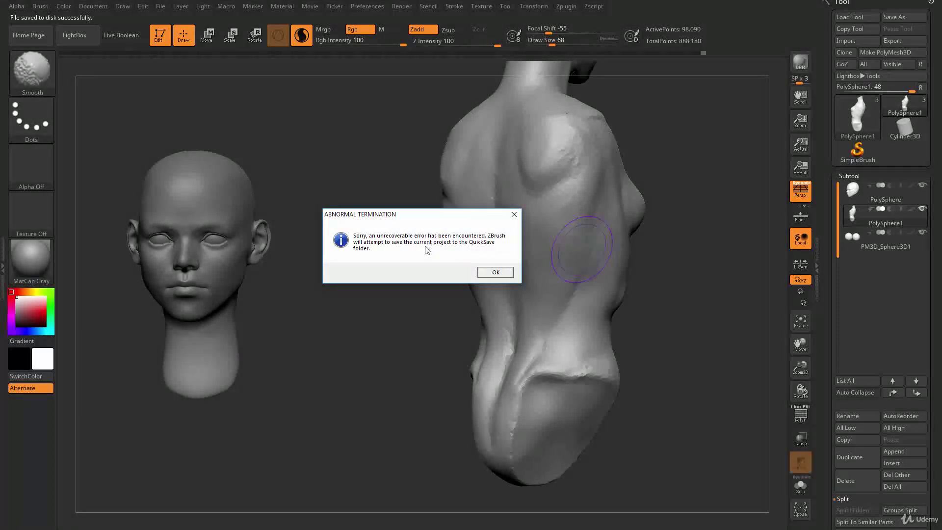
{"action": "mouse_move", "coordinate": [446, 221]}
{"action": "left_mouse_down"}
{"action": "mouse_move", "coordinate": [435, 240]}
{"action": "mouse_move", "coordinate": [491, 240]}
{"action": "mouse_move", "coordinate": [463, 221]}
{"action": "left_mouse_up"}
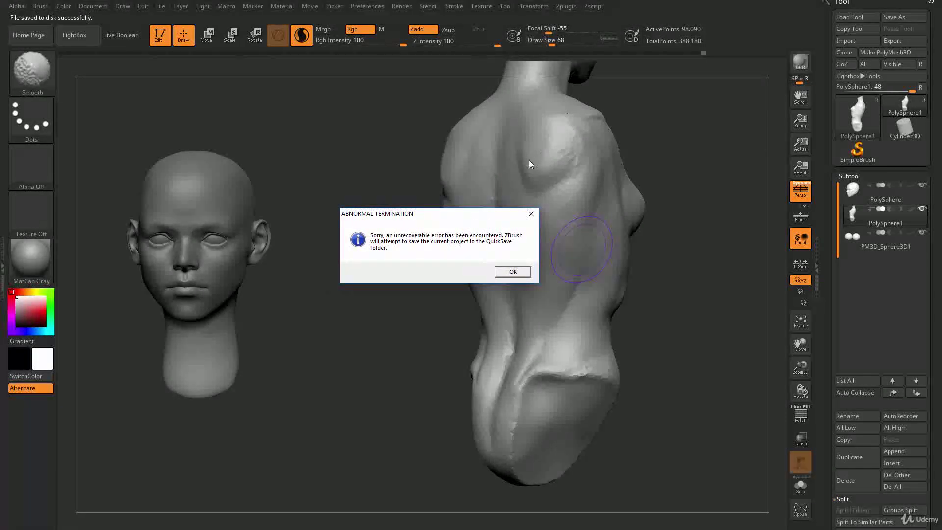
{"action": "left_click_drag", "start_coordinate": [470, 229], "coordinate": [427, 273]}
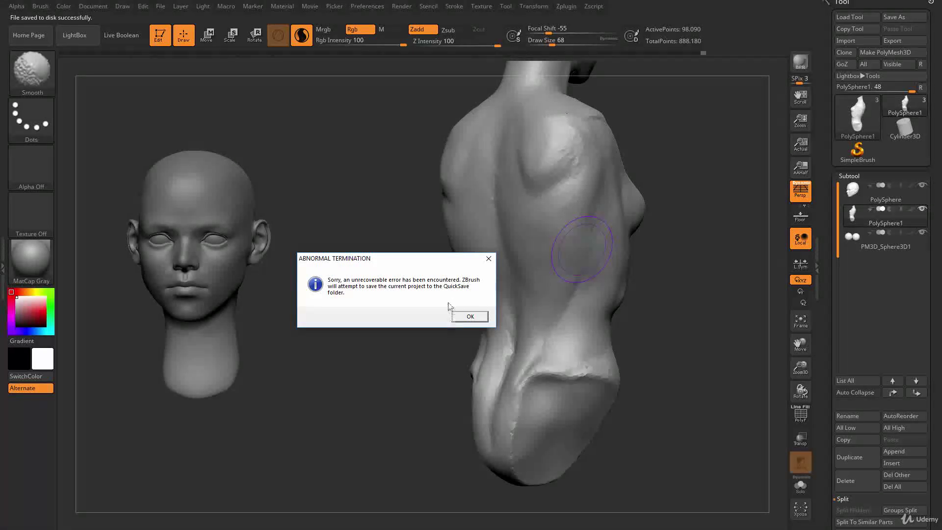
{"action": "left_click_drag", "start_coordinate": [439, 257], "coordinate": [453, 232]}
{"action": "left_click", "coordinate": [477, 288]}
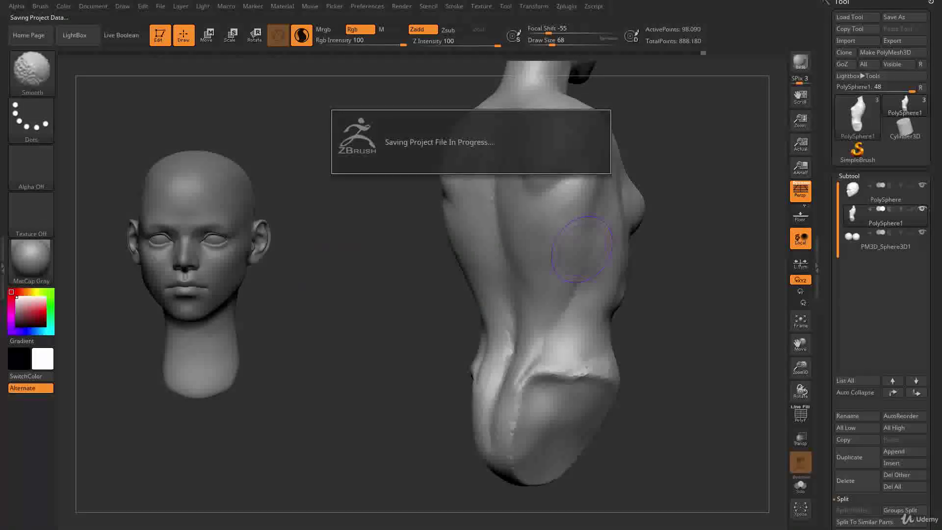